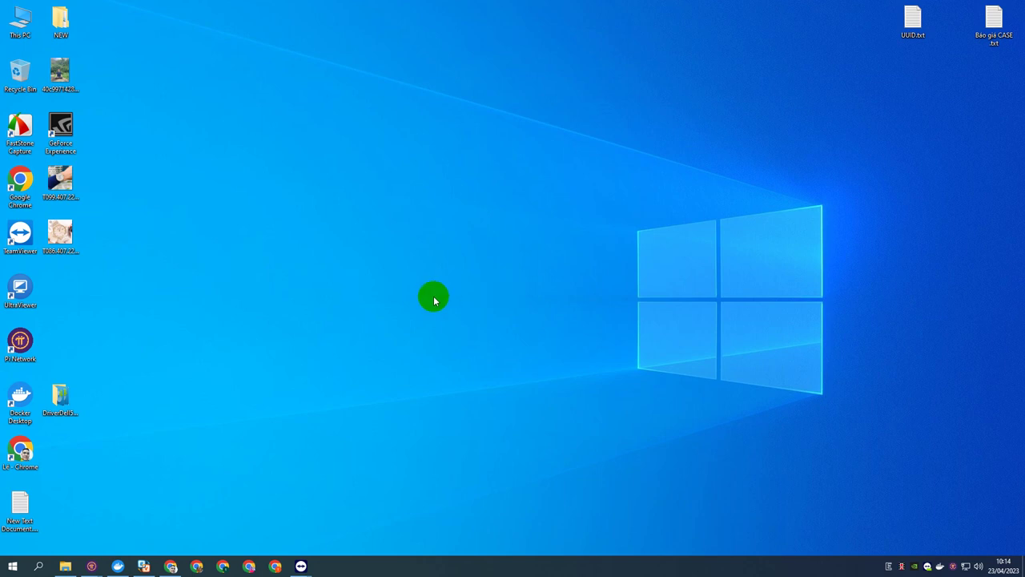
# Bring back the Pi Node tutorial channel in Chrome, then switch to the remote computer's screen.
pyautogui.click(171, 567)
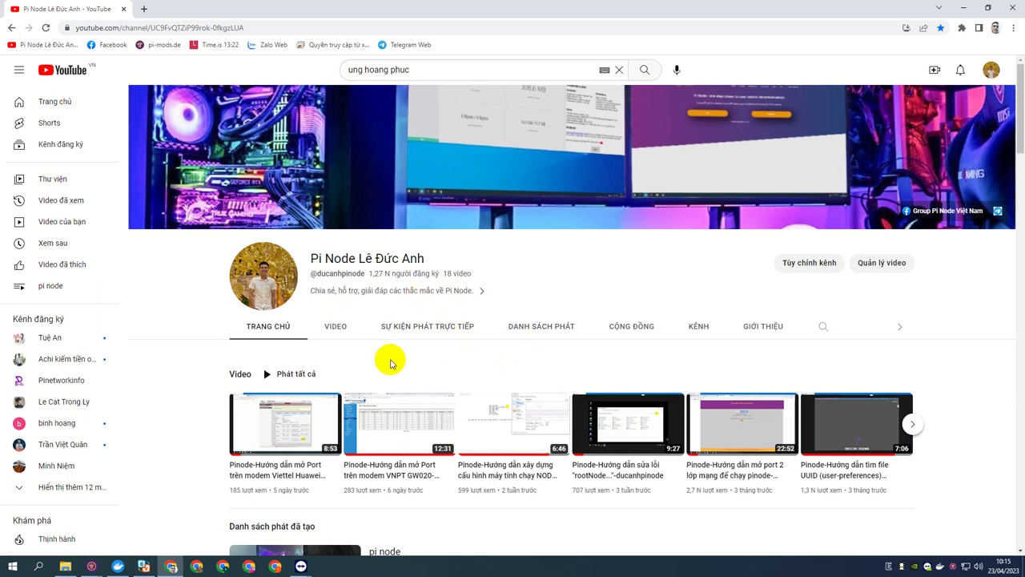
pyautogui.moveTo(309, 558)
pyautogui.click(358, 506)
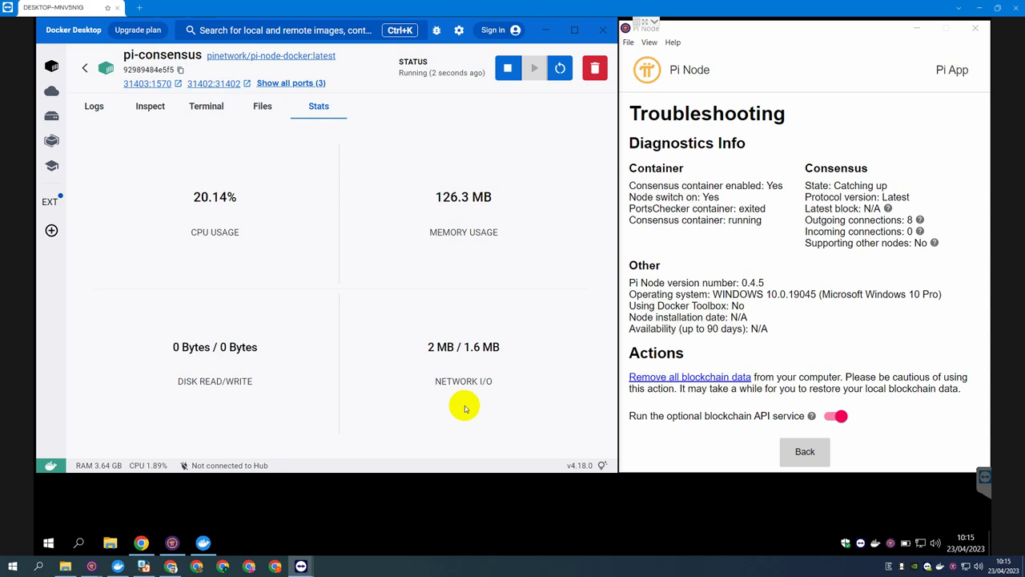
# Reopen Pi Node's Troubleshooting diagnostics and confirm consensus is Catching up with 8 outgoing connections.
pyautogui.click(540, 514)
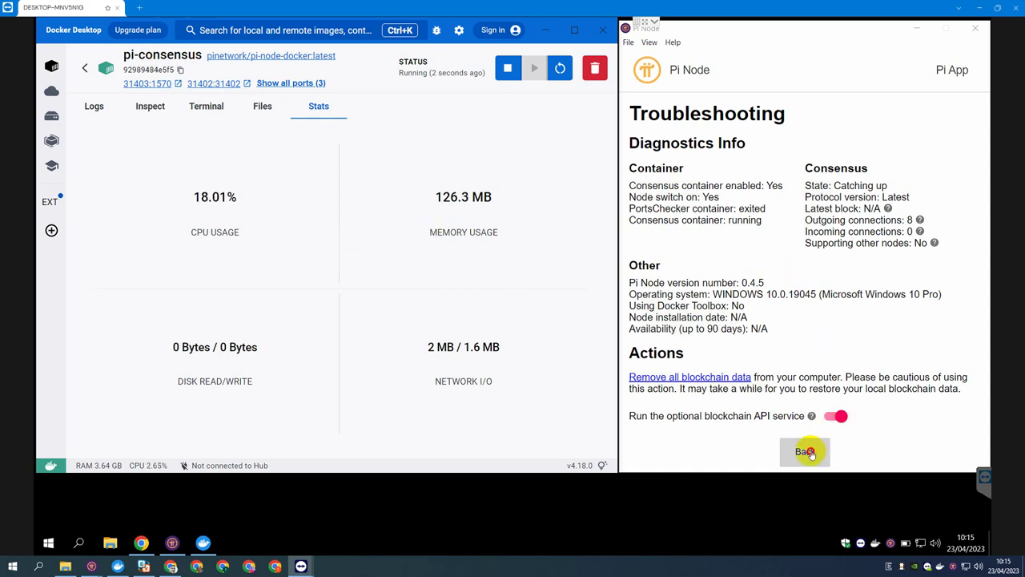
pyautogui.click(805, 451)
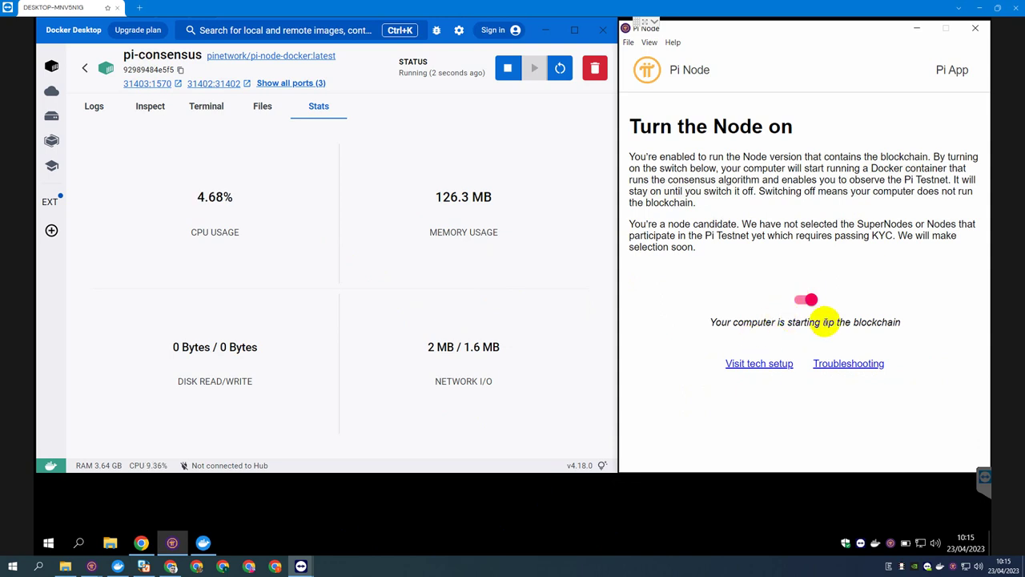
pyautogui.click(833, 363)
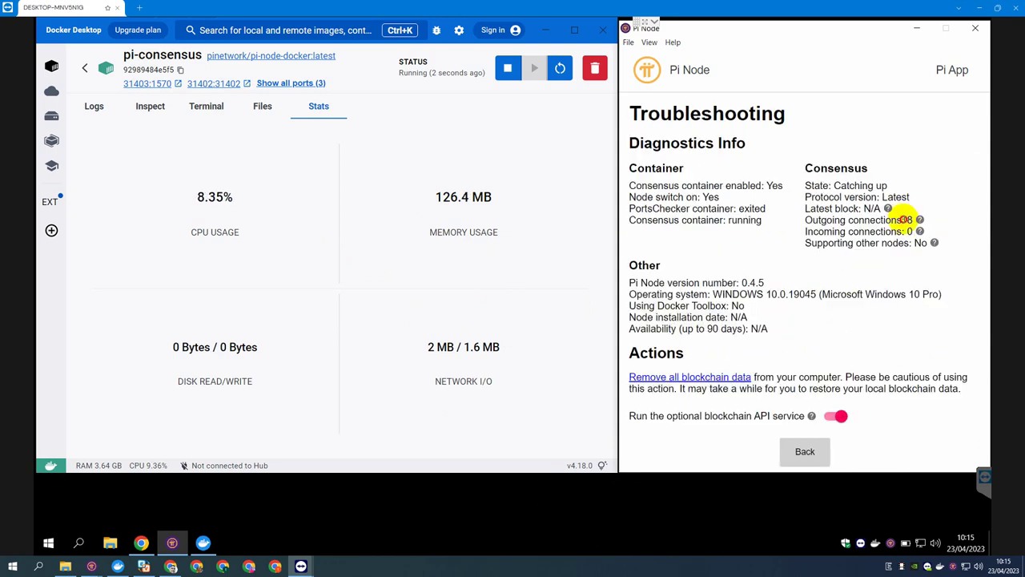
pyautogui.doubleClick(909, 219)
pyautogui.moveTo(830, 186); pyautogui.dragTo(886, 186)
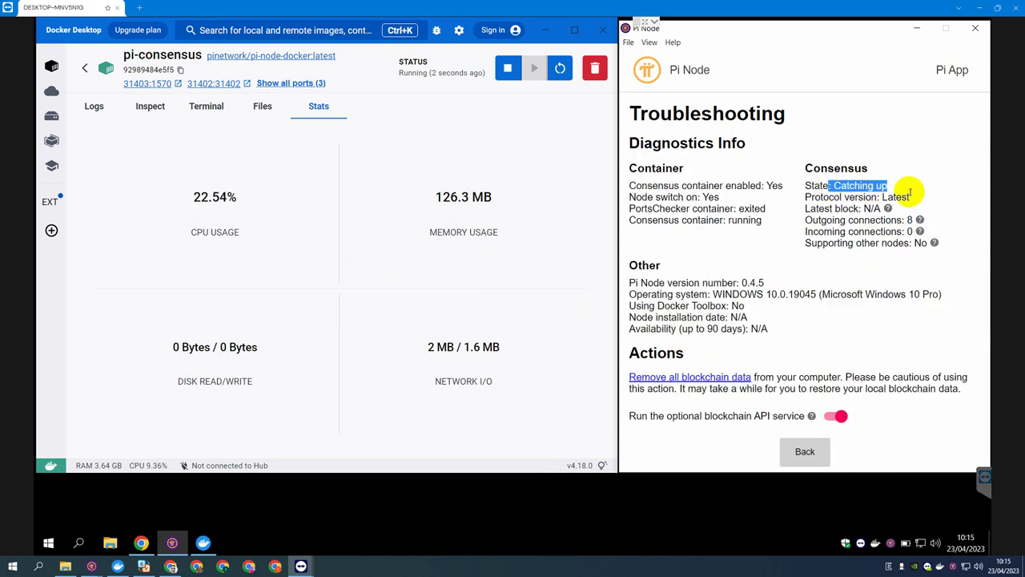
pyautogui.click(802, 267)
pyautogui.click(334, 524)
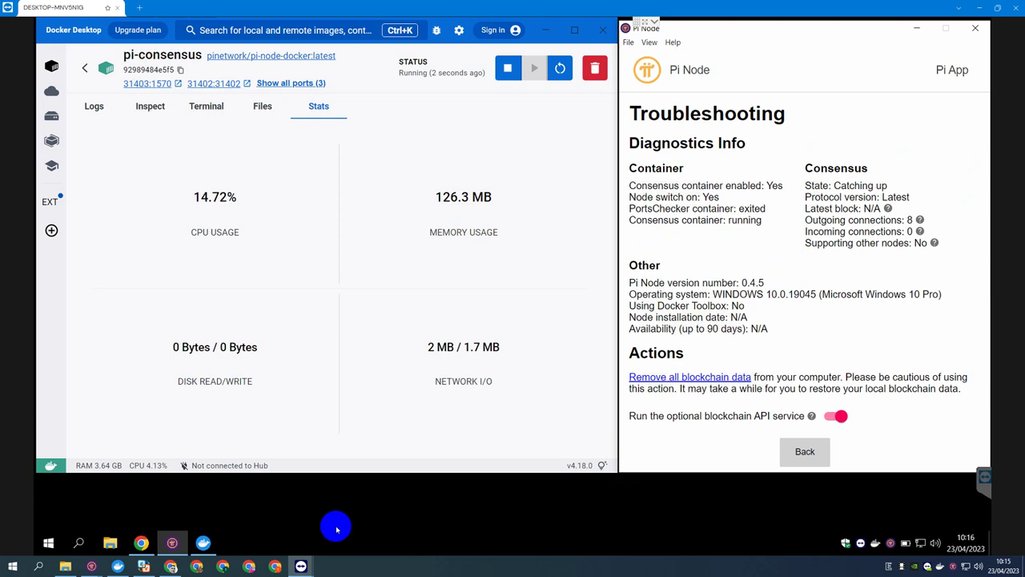
pyautogui.click(141, 542)
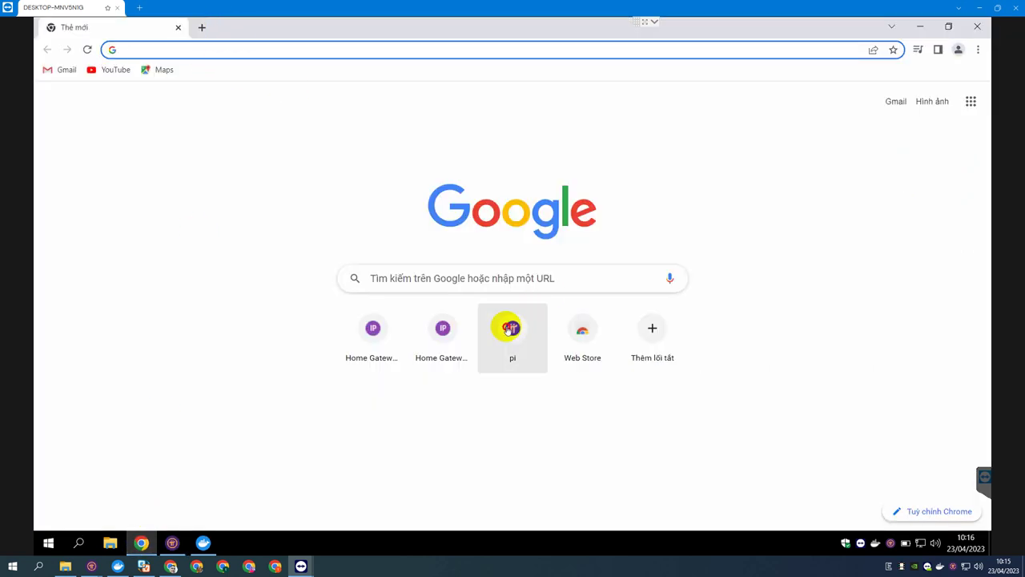
# Scan node ports 31400–31409 with the pi-mods.de Node open ports checker, which reports all closed.
pyautogui.click(510, 327)
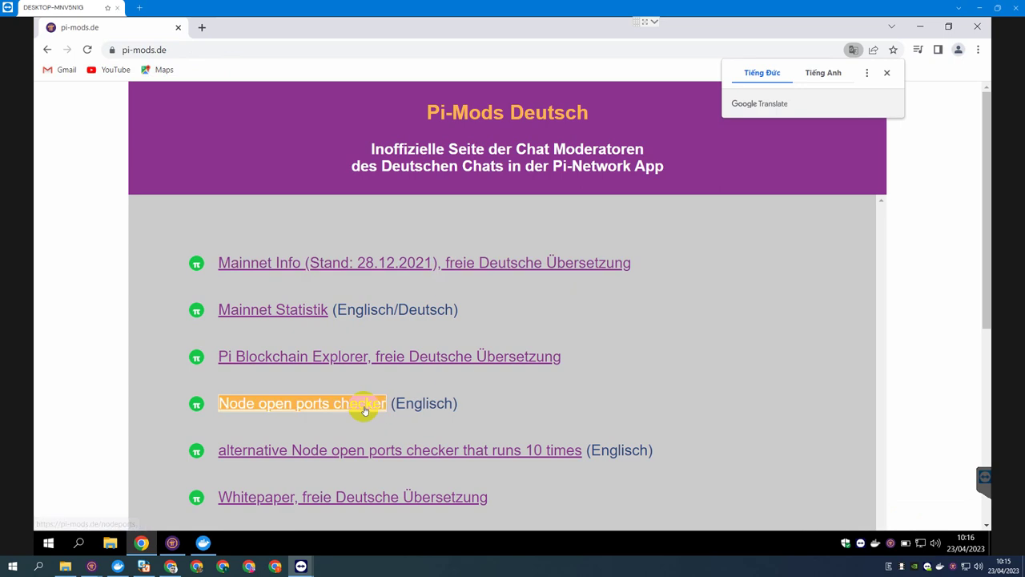
pyautogui.click(349, 403)
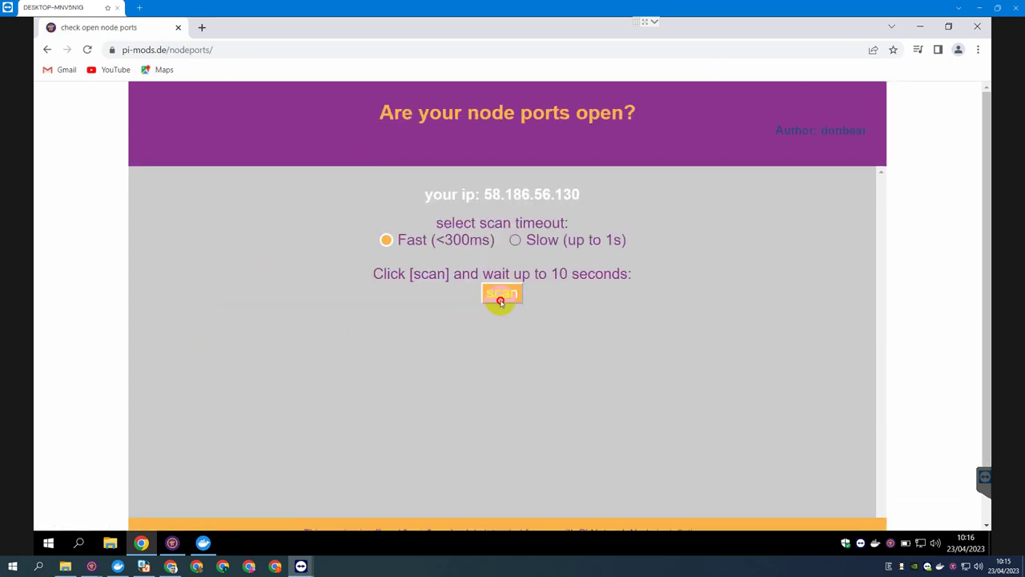
pyautogui.click(501, 295)
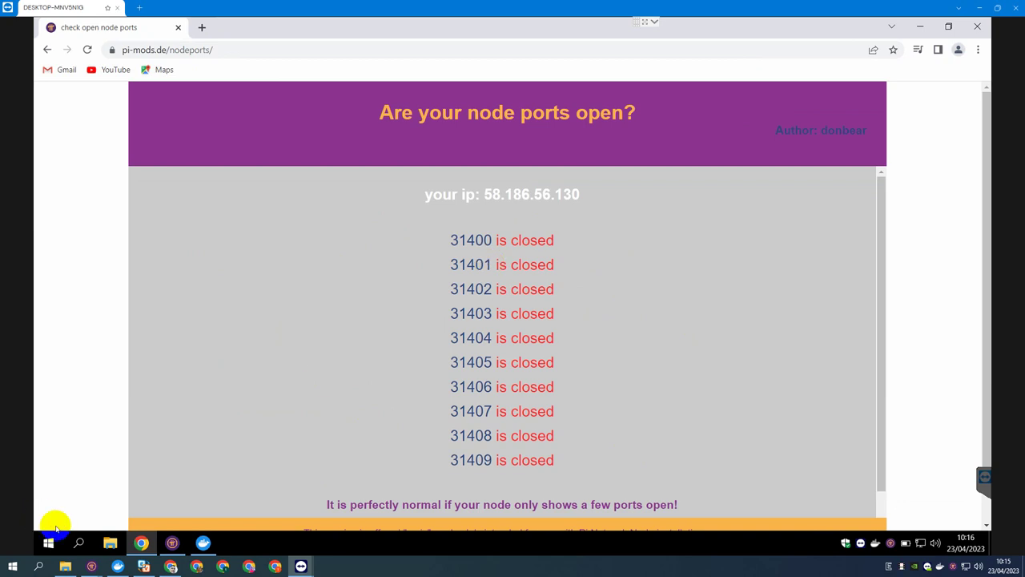
pyautogui.click(78, 543)
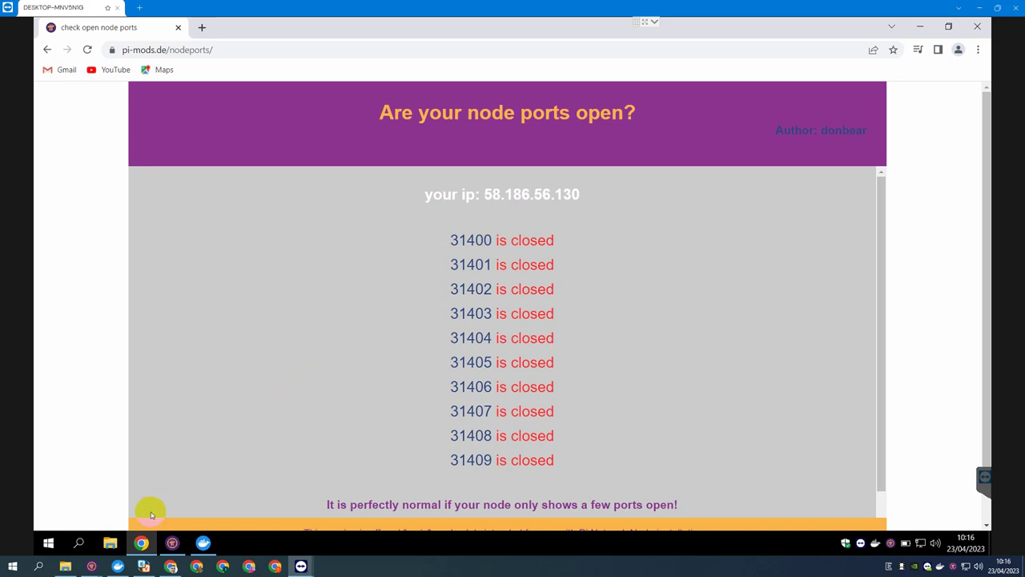
pyautogui.click(84, 545)
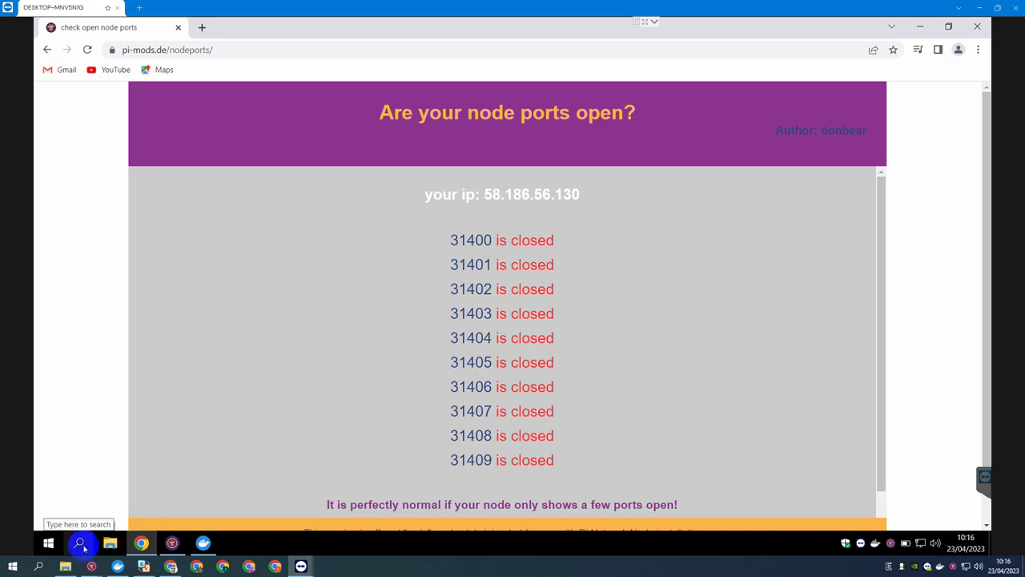
# Run ipconfig in Command Prompt and note IPv4 192.168.1.222 and default gateway 192.168.1.1.
pyautogui.click(80, 545)
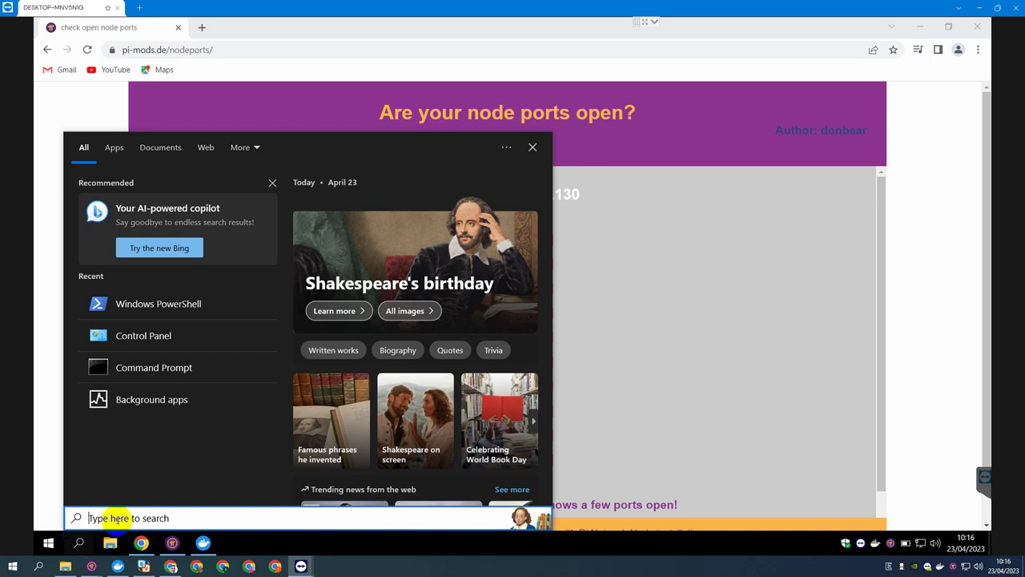
pyautogui.write('cmd')
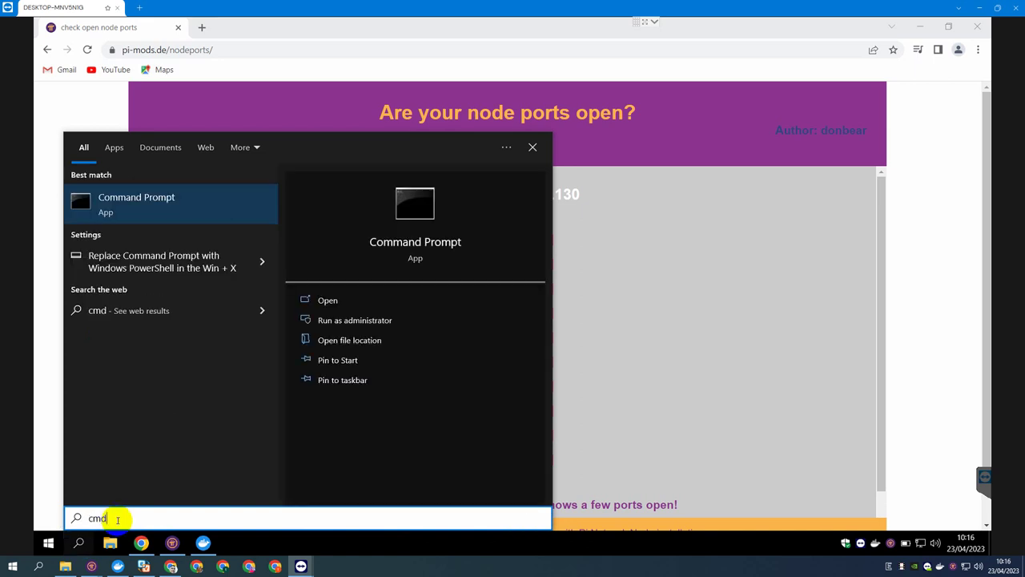
pyautogui.press('Return')
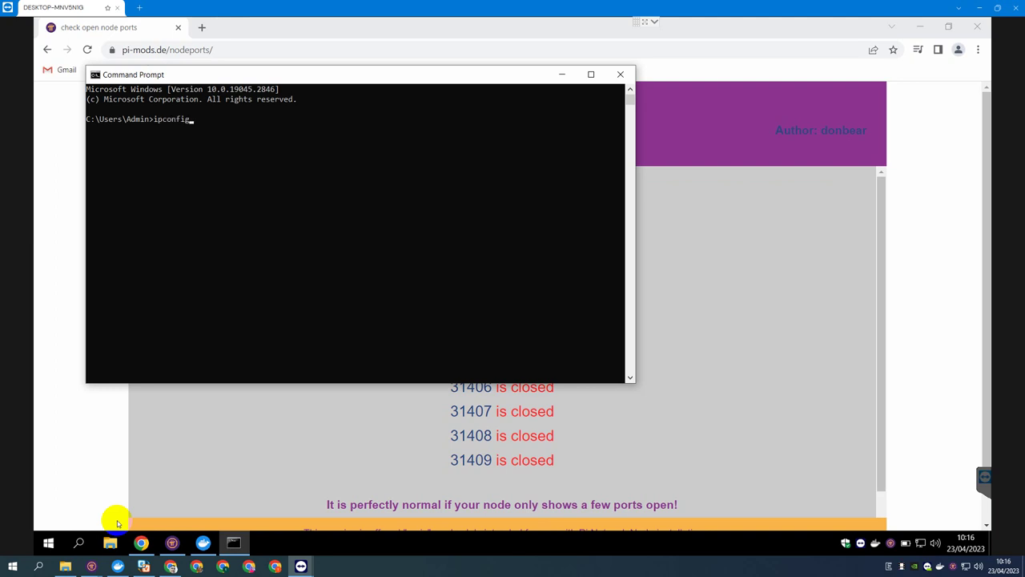
pyautogui.write('ipconfig')
pyautogui.press('Return')
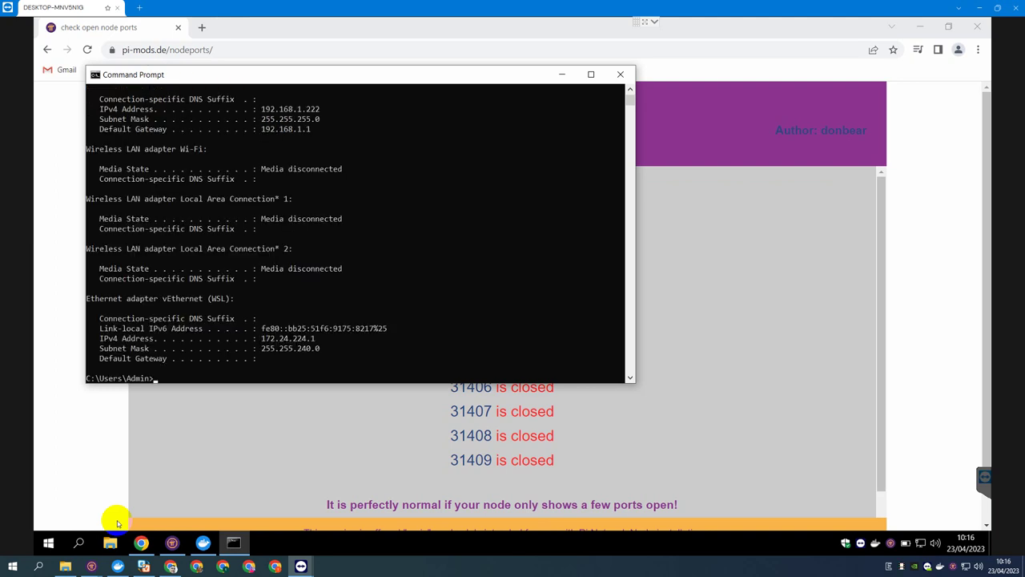
pyautogui.moveTo(314, 129); pyautogui.dragTo(256, 129)
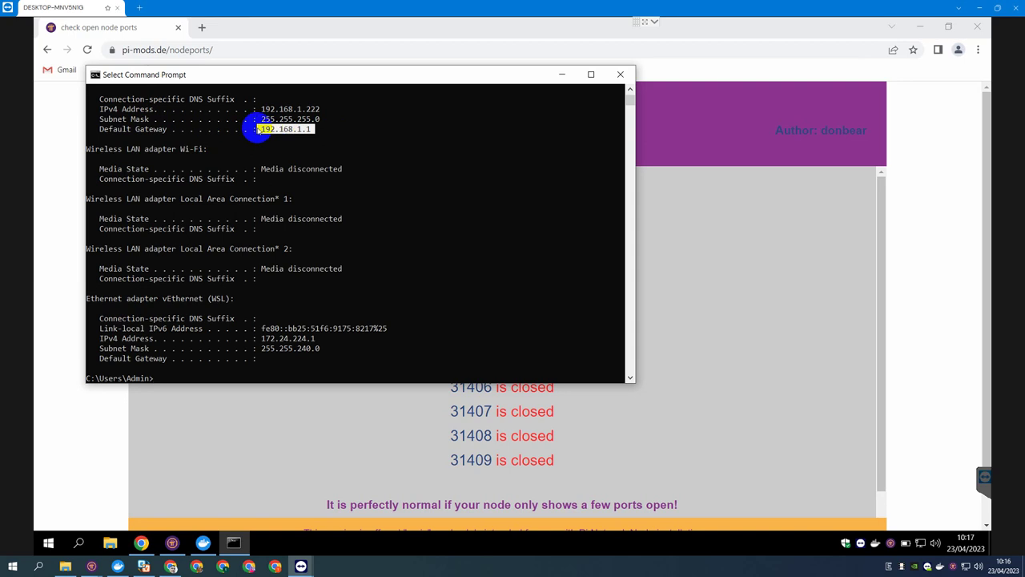
# Load the router login page at 192.168.1.1 in a new tab and enter the username.
pyautogui.click(209, 41)
pyautogui.click(202, 28)
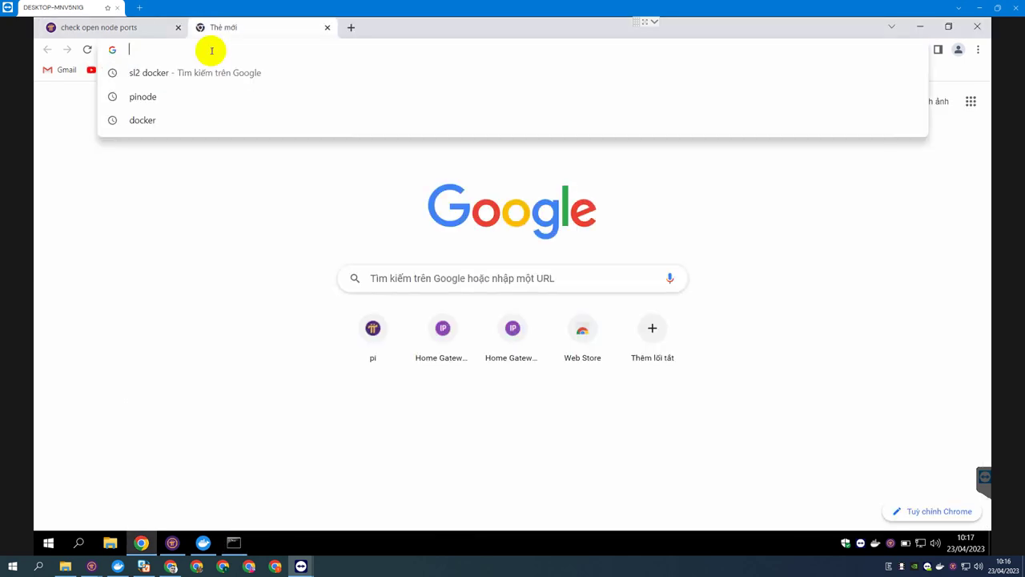
pyautogui.write('19')
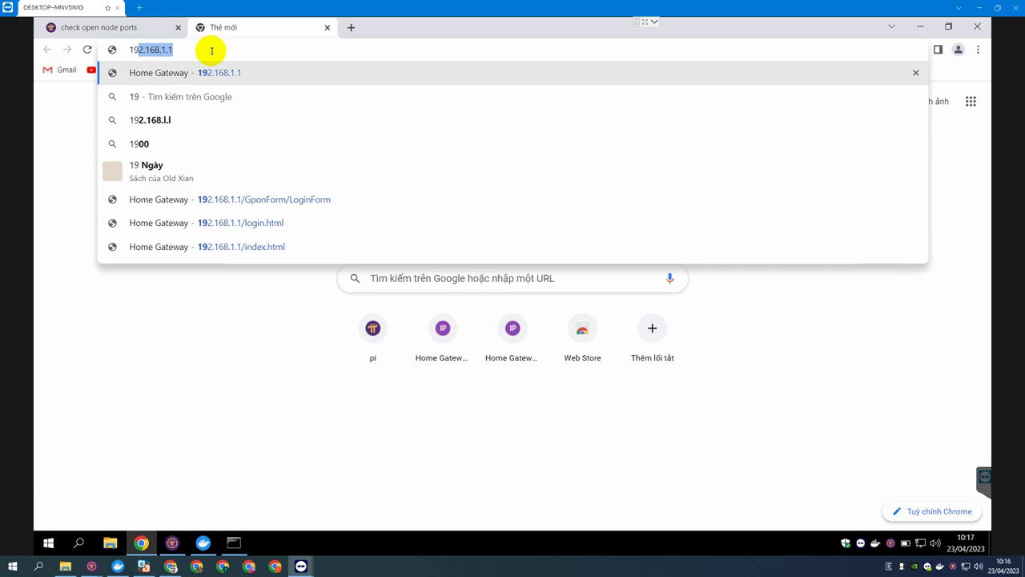
pyautogui.write('2.168.1.1')
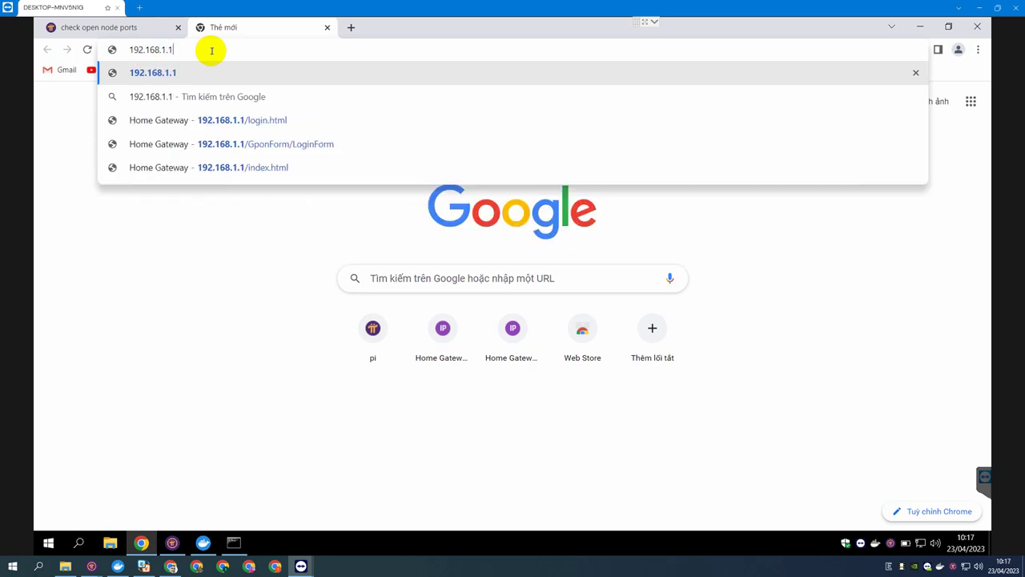
pyautogui.press('Return')
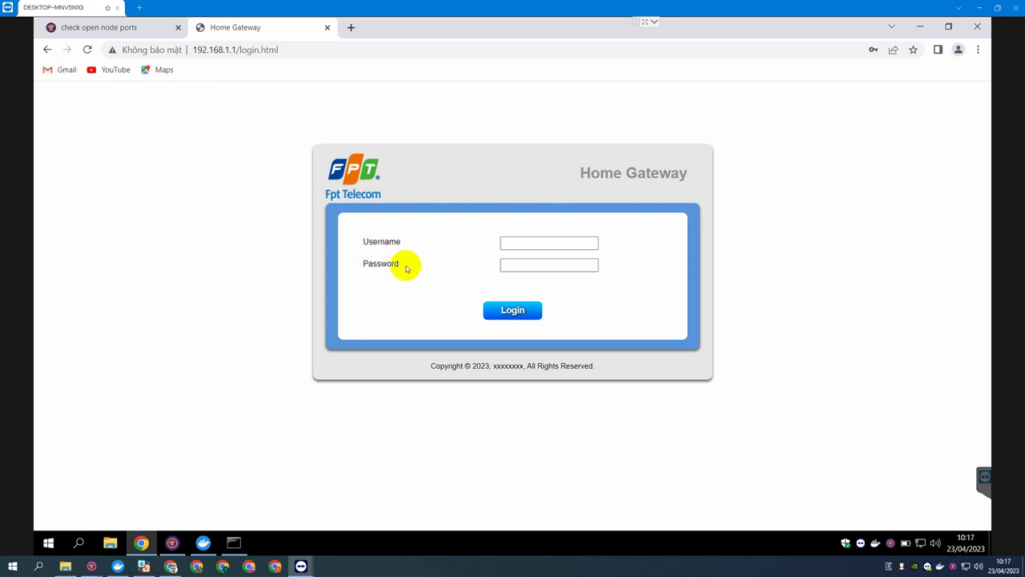
pyautogui.click(520, 247)
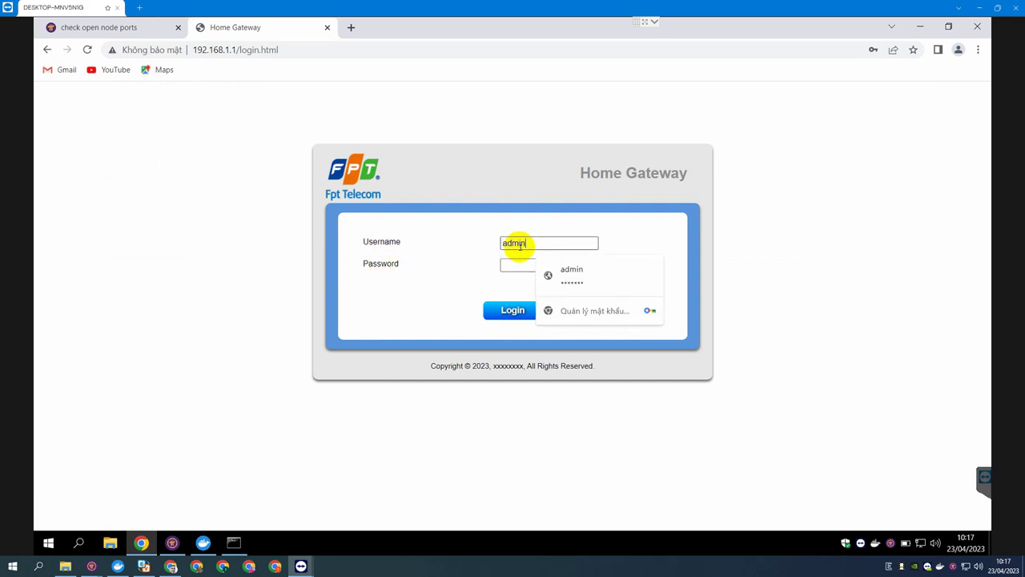
pyautogui.click(522, 266)
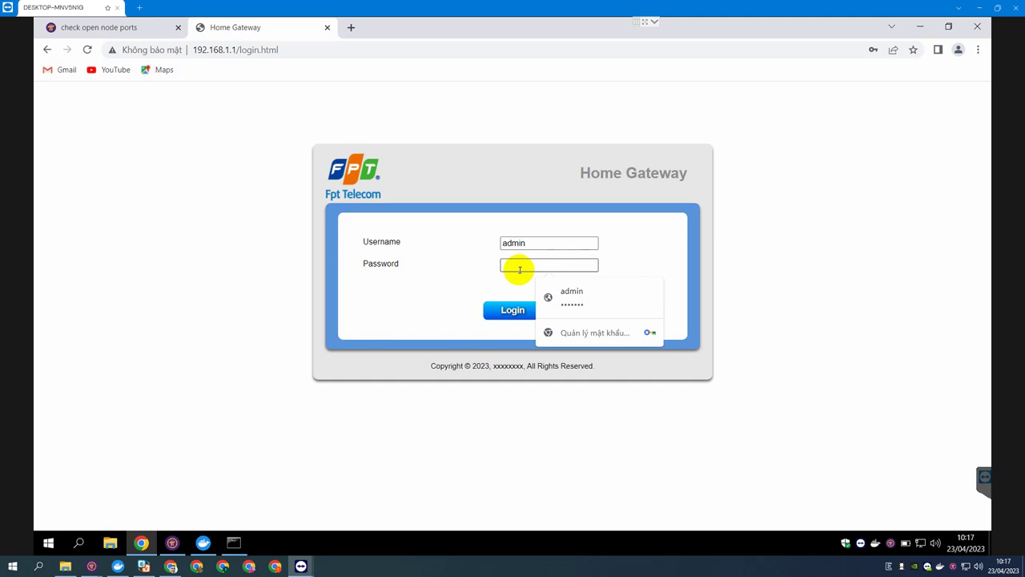
# Type a number into a new tab's address bar, then go back to the Home Gateway login tab.
pyautogui.click(351, 28)
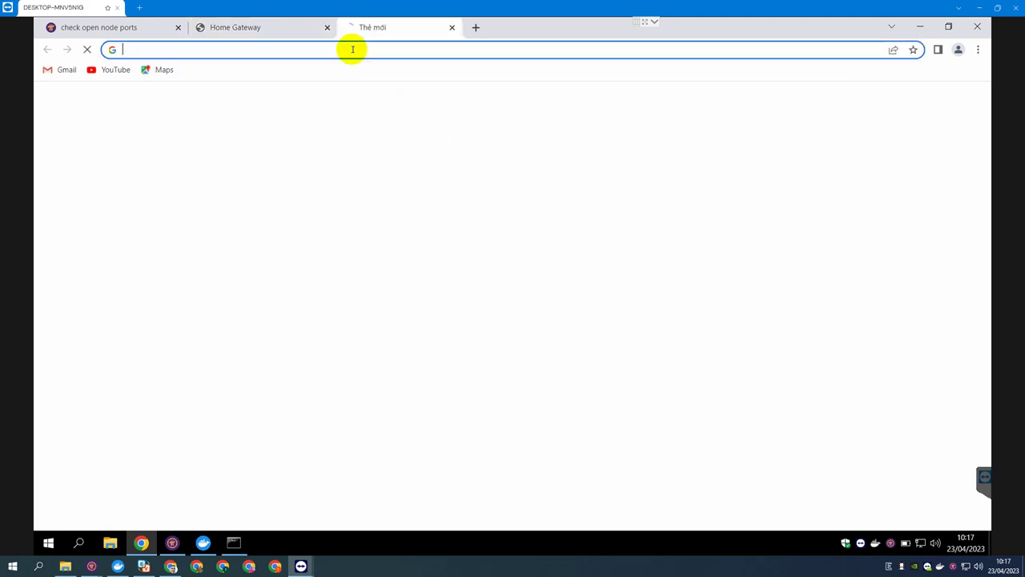
pyautogui.write('1')
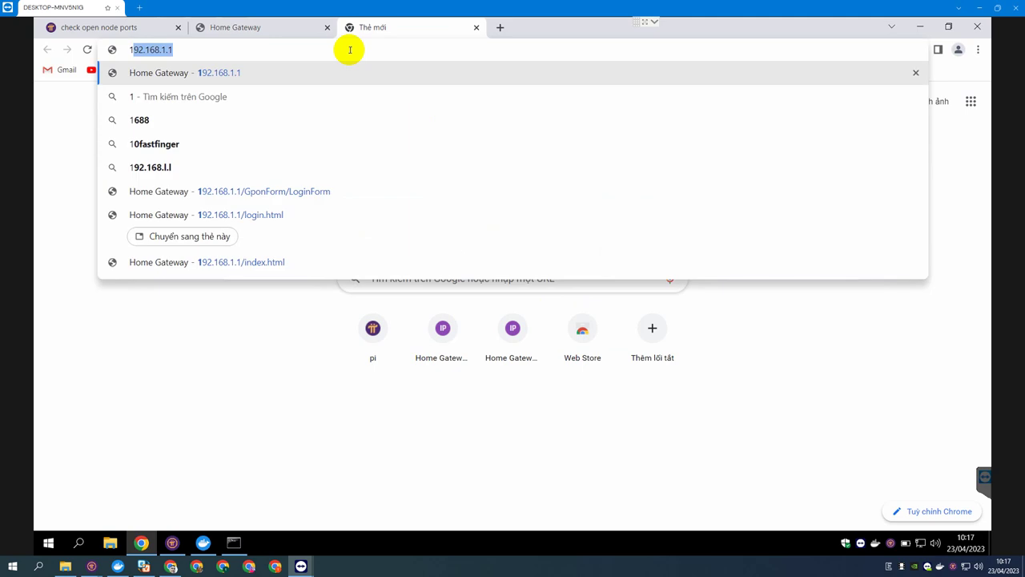
pyautogui.write('9006600')
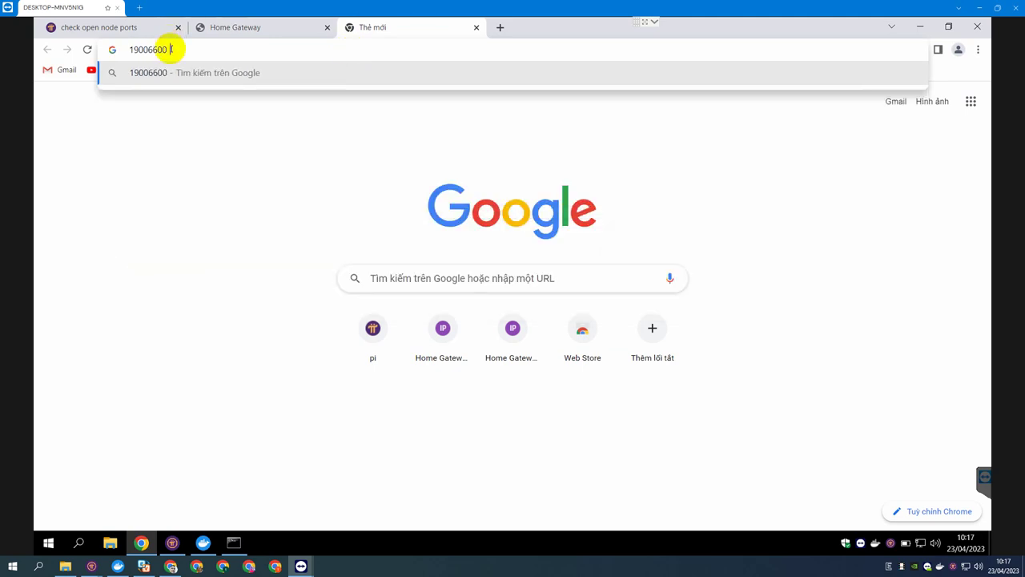
pyautogui.moveTo(166, 49); pyautogui.dragTo(124, 50)
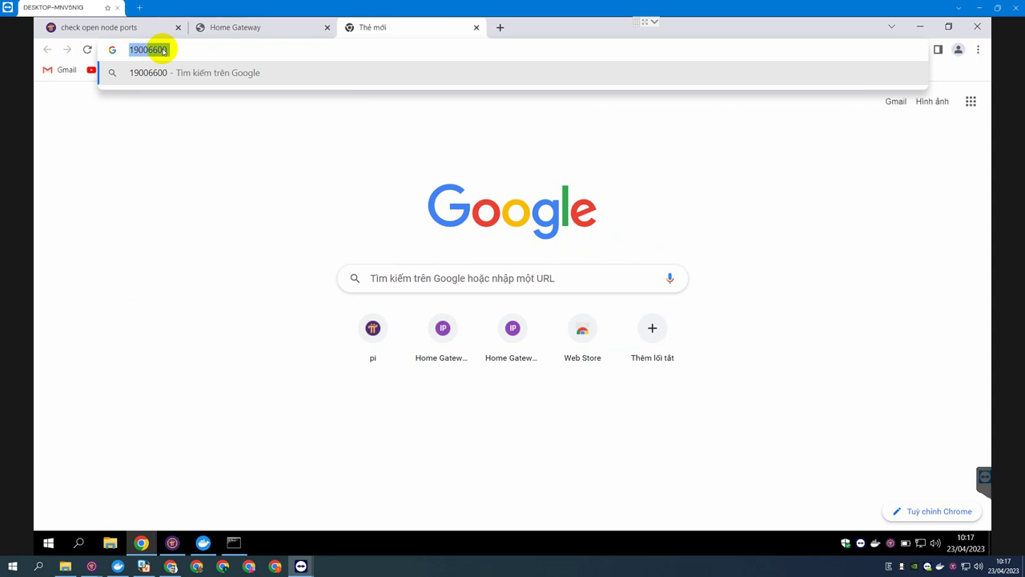
pyautogui.click(291, 25)
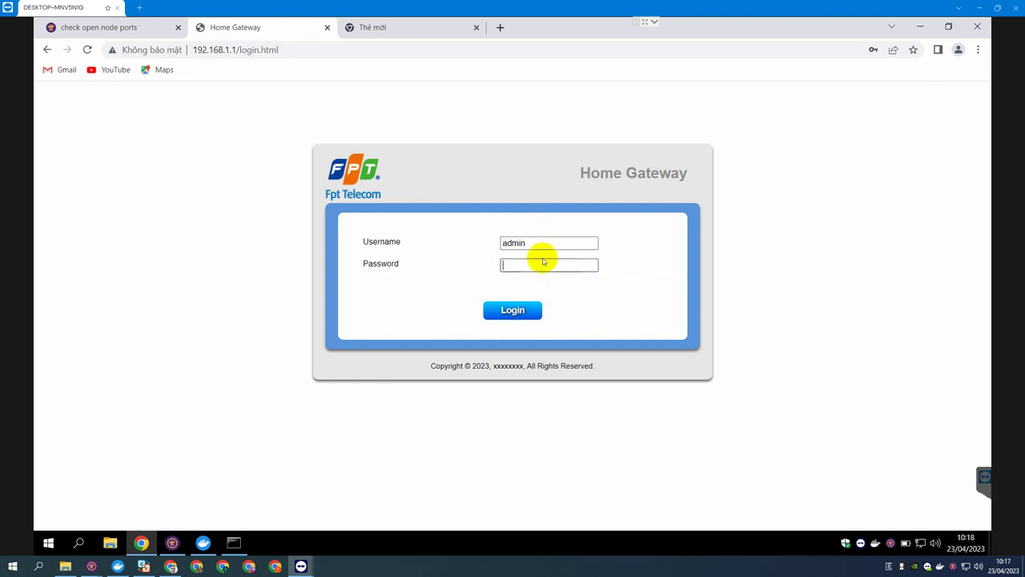
pyautogui.click(425, 27)
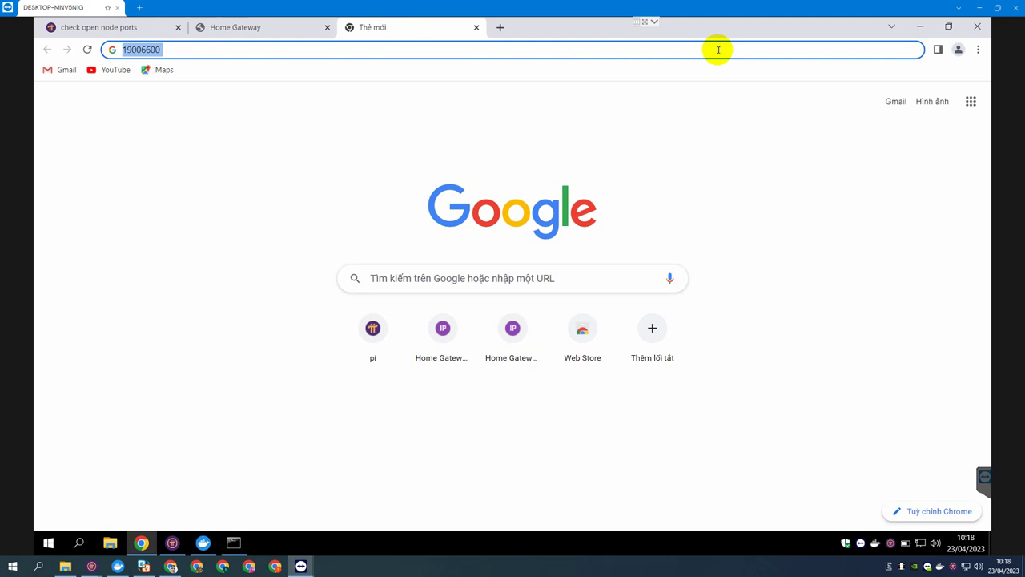
pyautogui.click(253, 31)
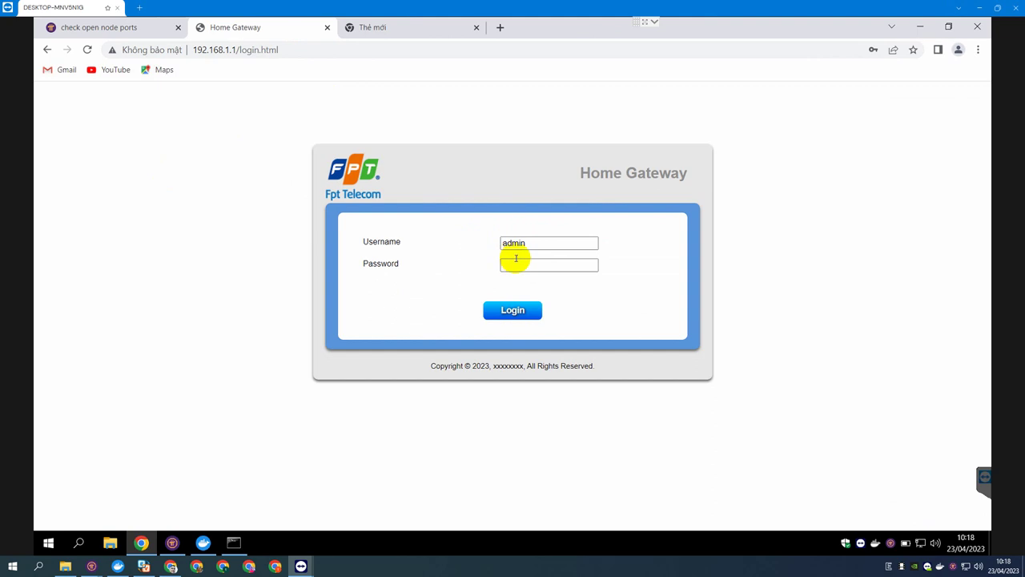
# Log in to the router admin with Chrome's saved password, reaching the G-97RG6W Device Status page.
pyautogui.click(520, 265)
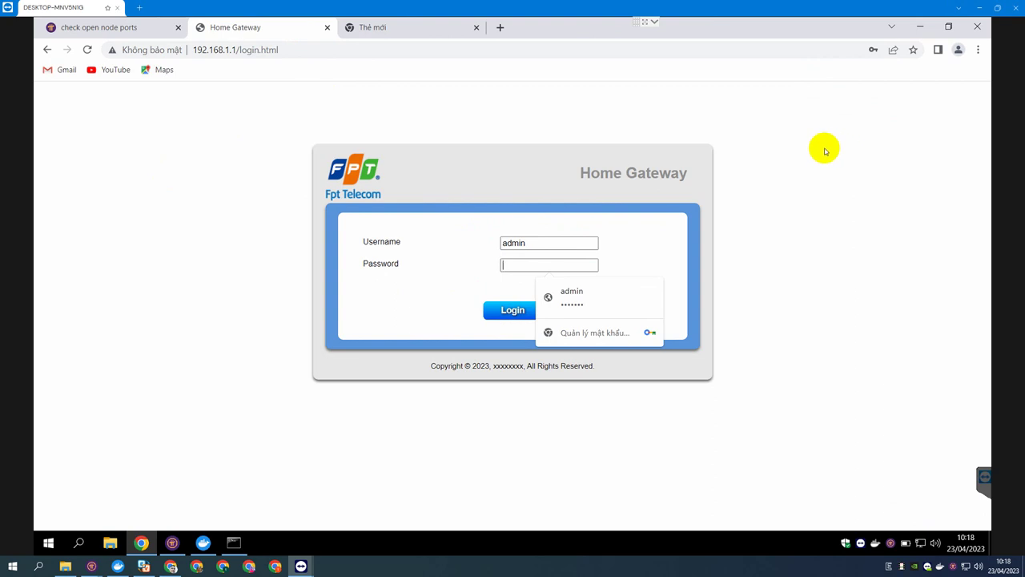
pyautogui.click(585, 301)
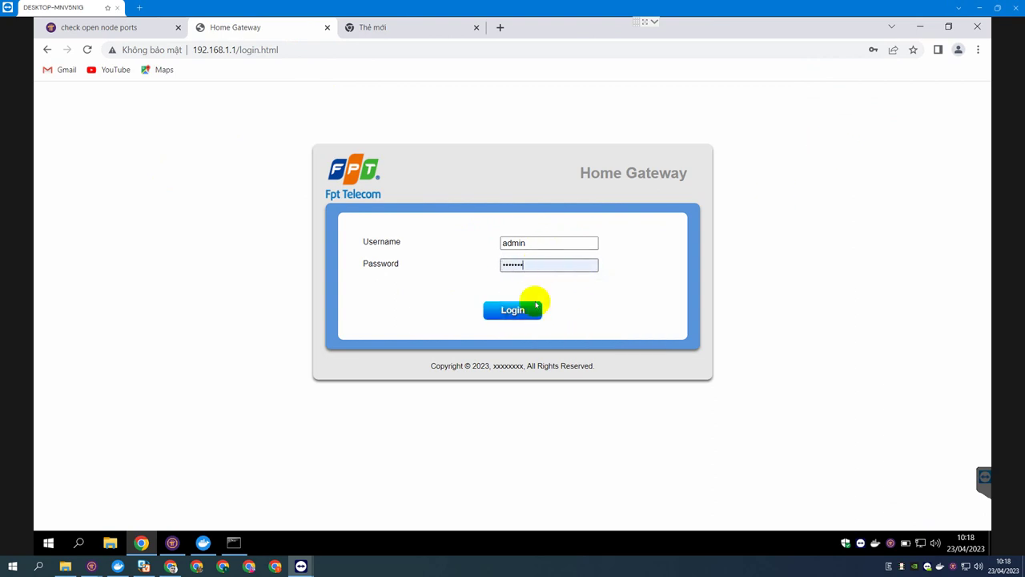
pyautogui.click(531, 312)
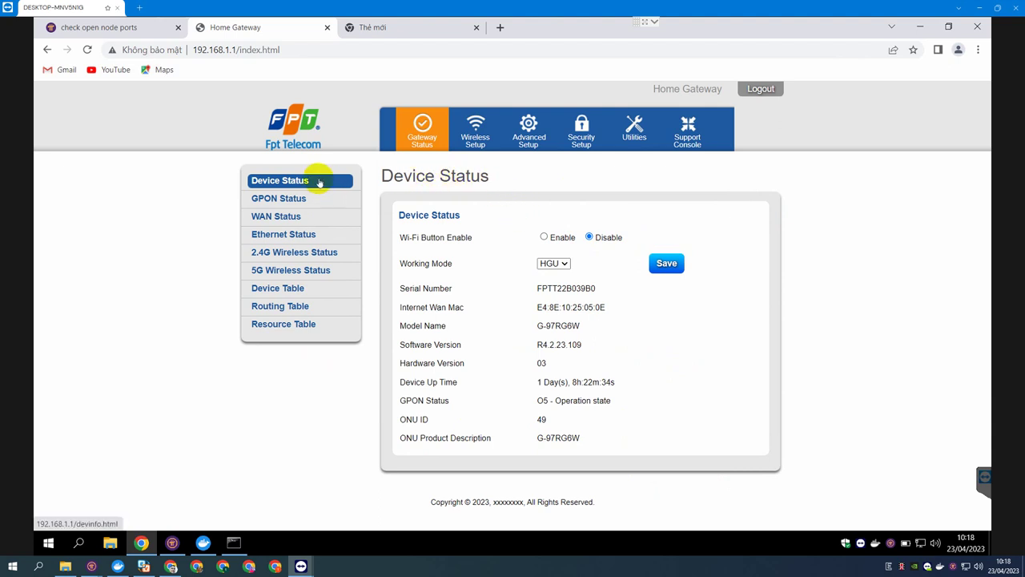
pyautogui.click(132, 27)
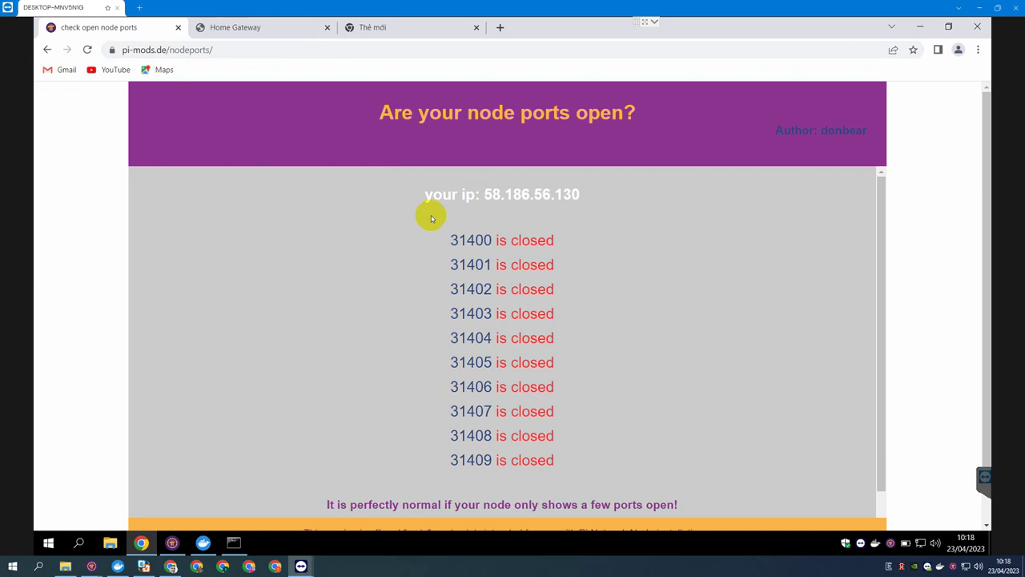
pyautogui.moveTo(484, 195); pyautogui.dragTo(585, 197)
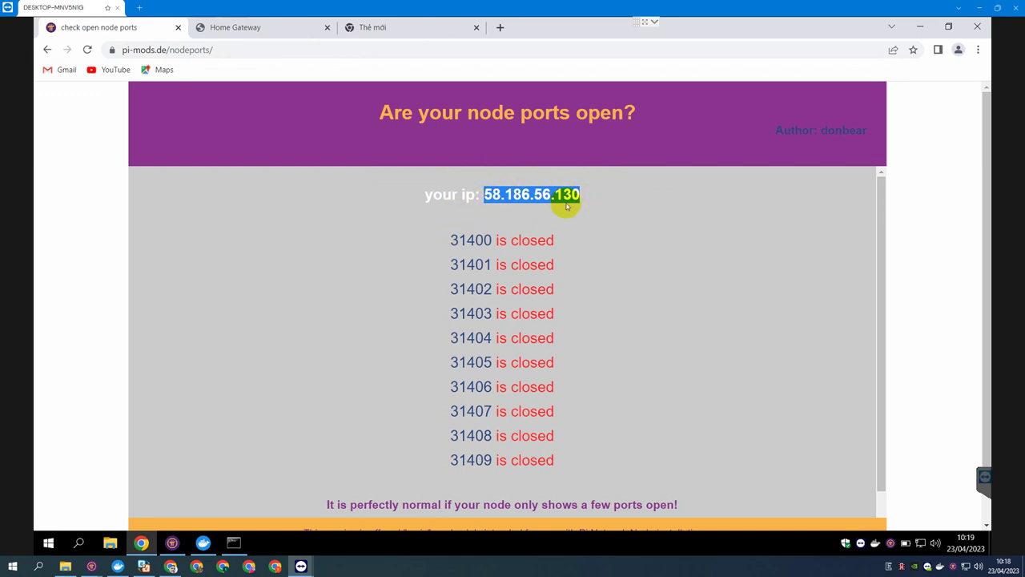
pyautogui.click(248, 32)
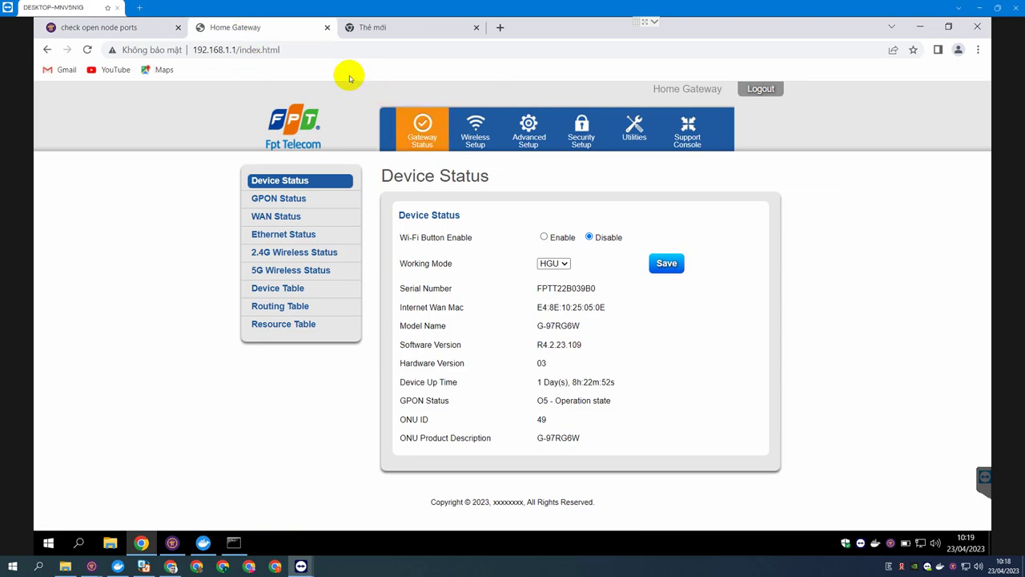
pyautogui.click(417, 136)
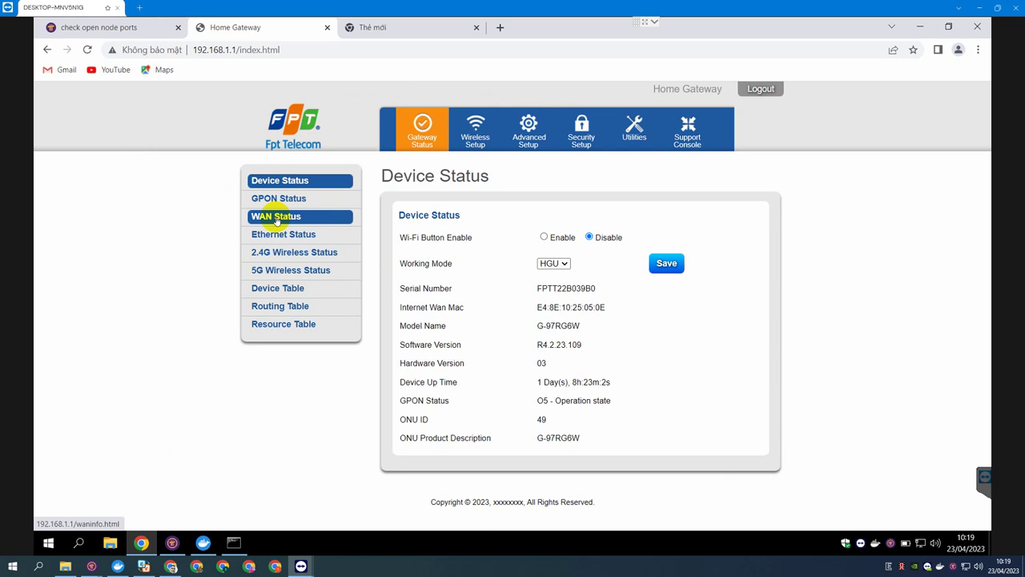
pyautogui.click(276, 218)
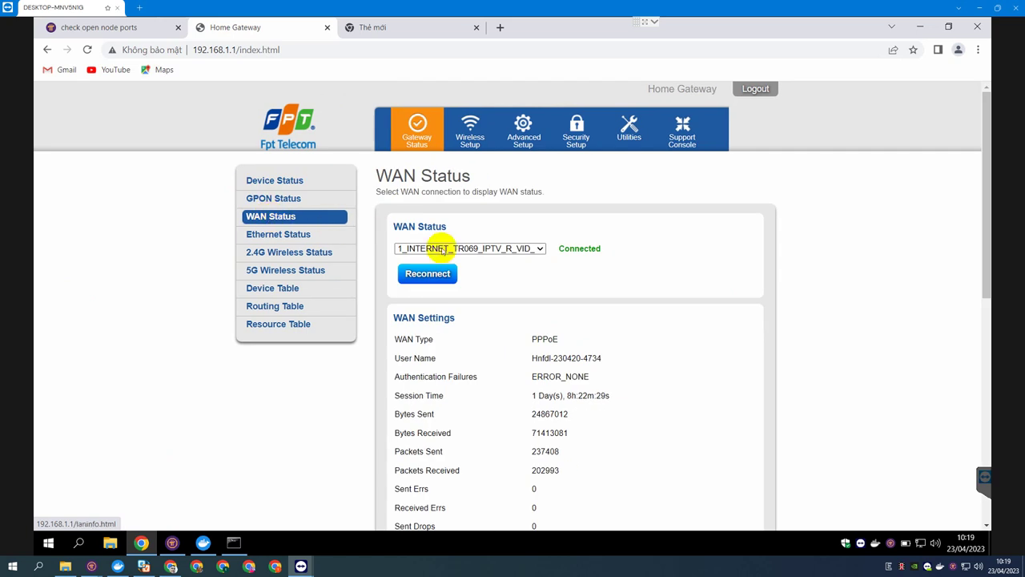
pyautogui.scroll(-3, 599, 351)
pyautogui.scroll(-1, 599, 351)
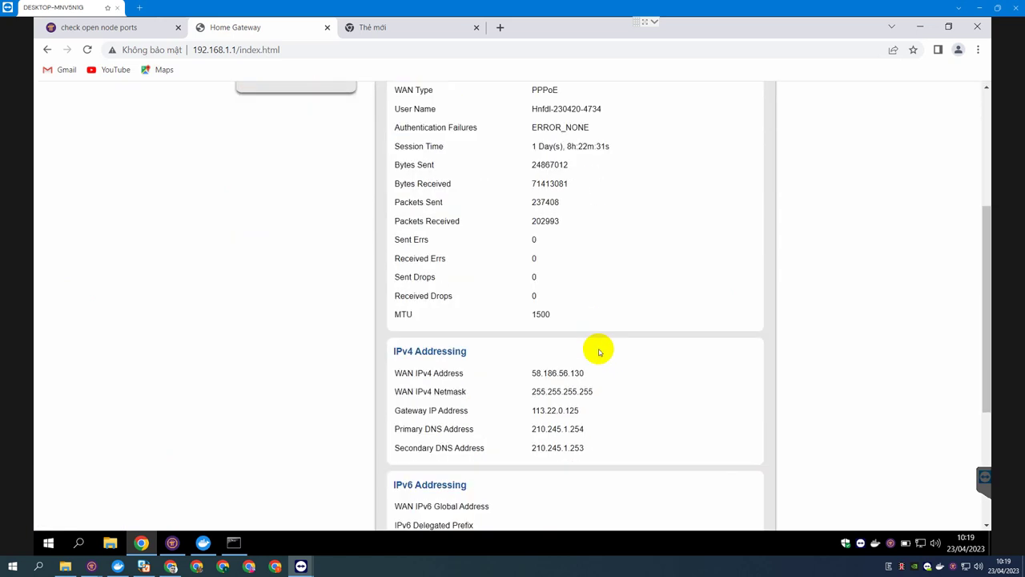
pyautogui.moveTo(394, 350); pyautogui.dragTo(474, 352)
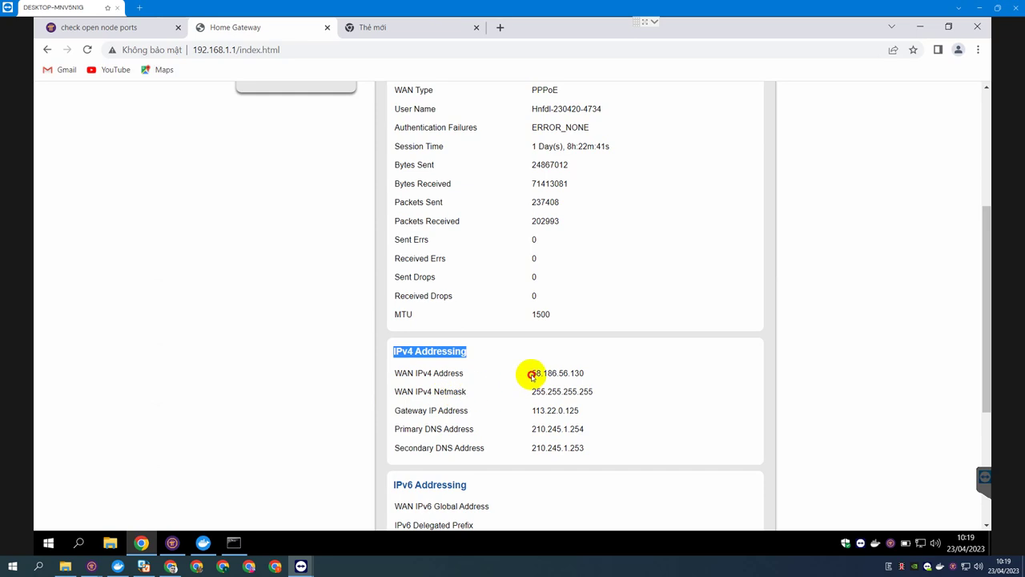
pyautogui.click(529, 374)
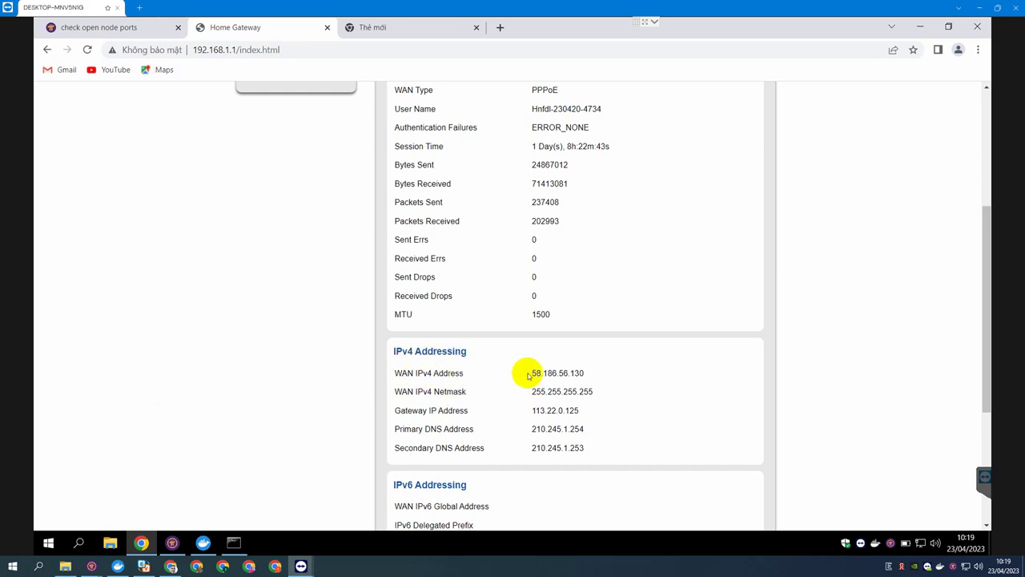
pyautogui.moveTo(529, 373); pyautogui.dragTo(585, 373)
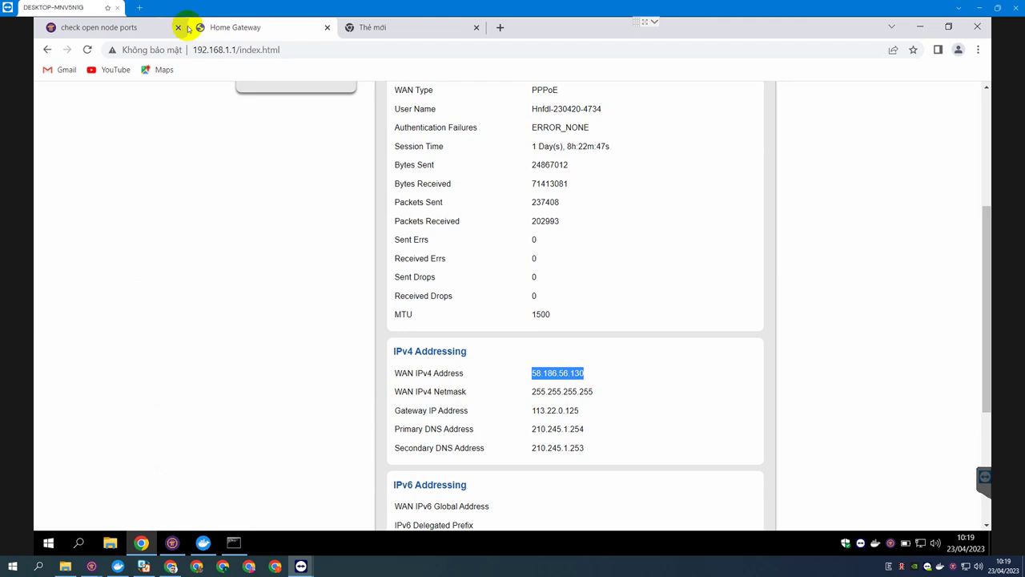
# Compare that address with the port checker's IP, then return to the router's WAN page.
pyautogui.click(151, 27)
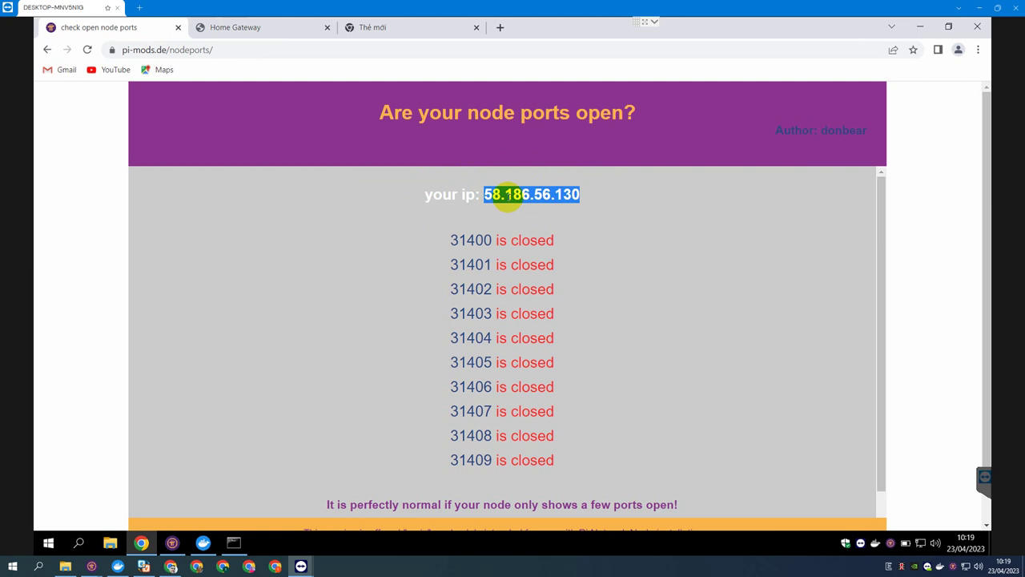
pyautogui.click(230, 30)
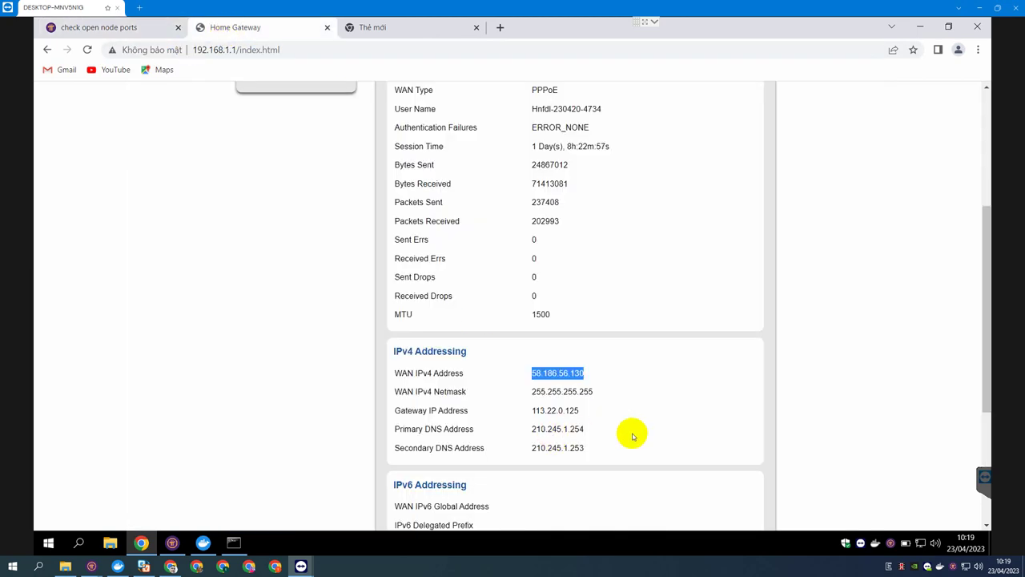
pyautogui.scroll(3, 613, 428)
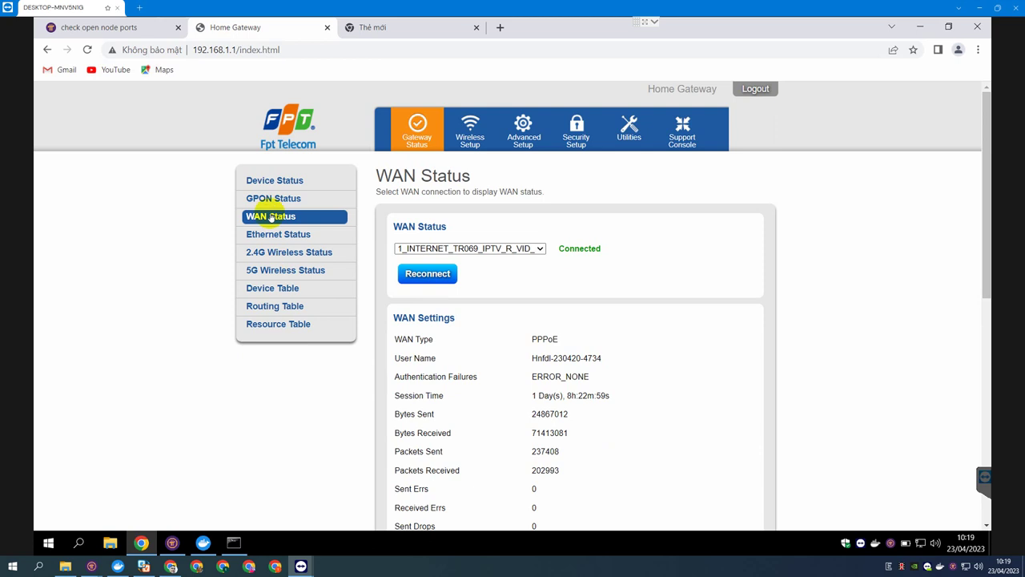
pyautogui.click(561, 140)
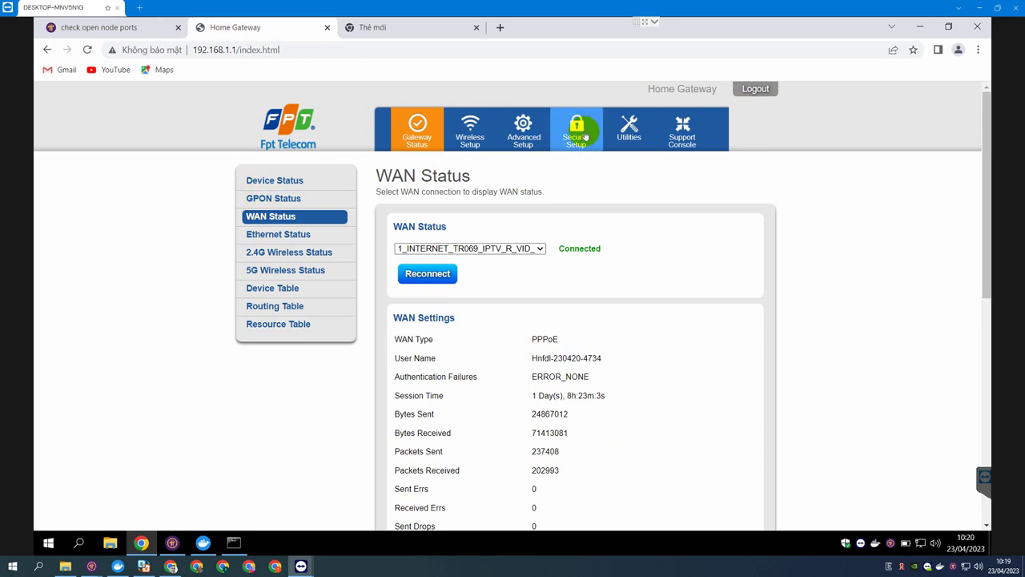
# Enable DMZ hosting on the internet WAN connection for manual IP 192.168.1.222 and apply.
pyautogui.click(576, 137)
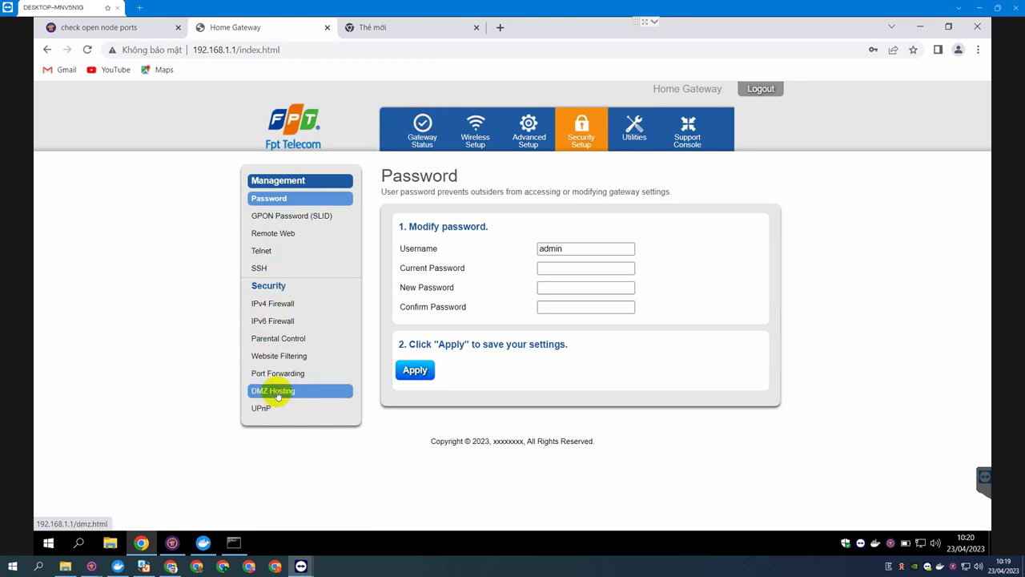
pyautogui.click(278, 394)
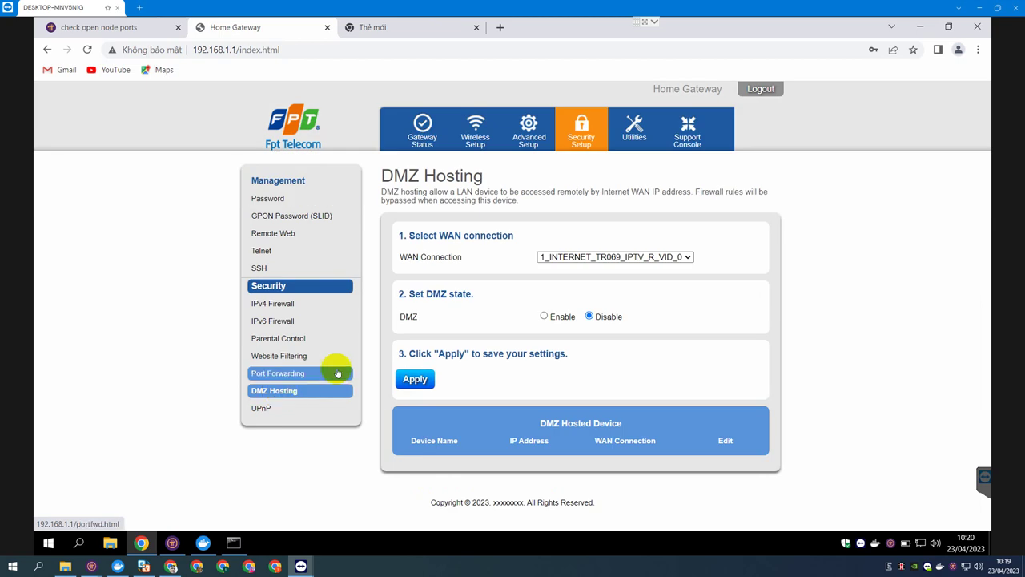
pyautogui.click(688, 259)
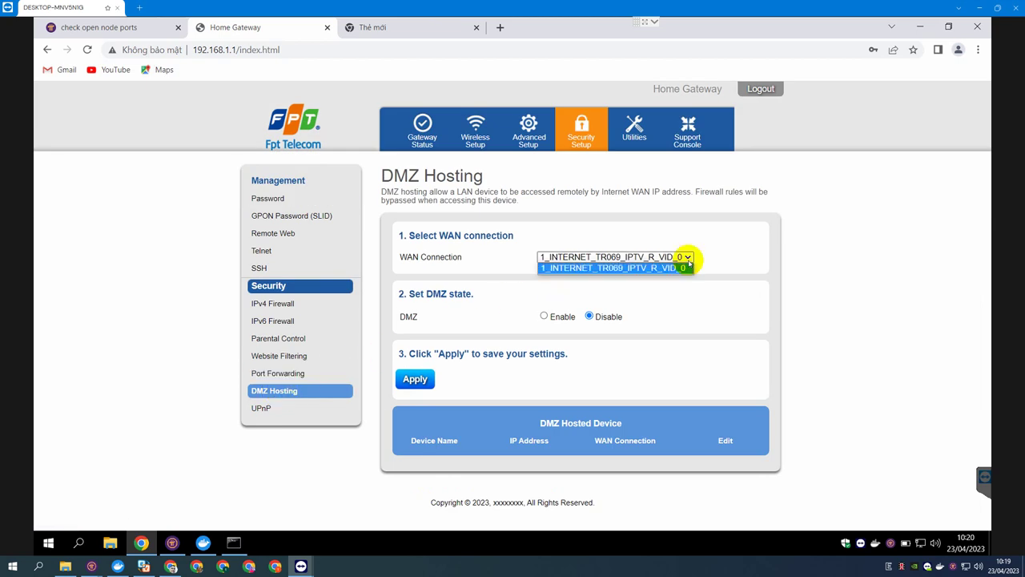
pyautogui.click(659, 269)
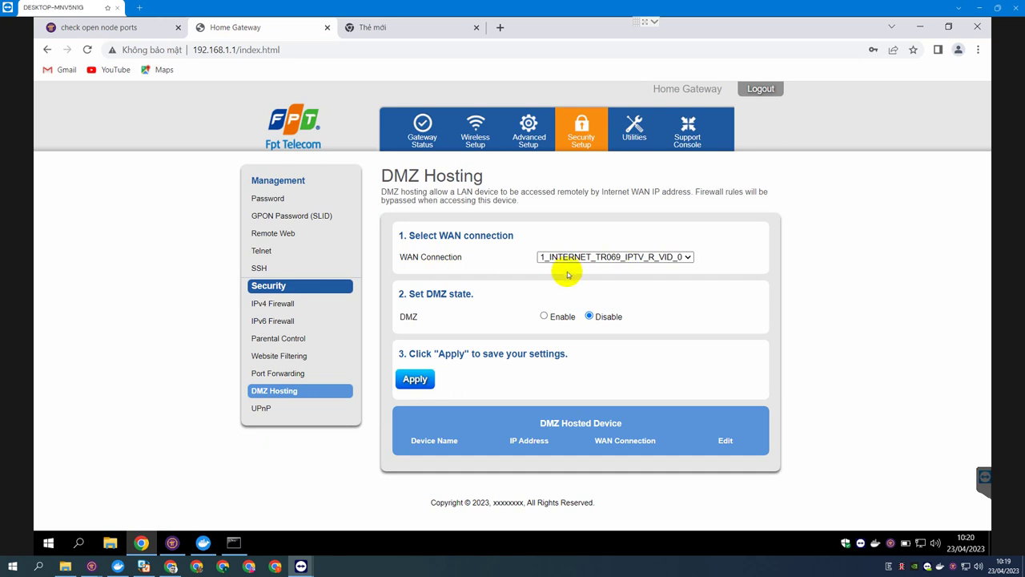
pyautogui.click(545, 317)
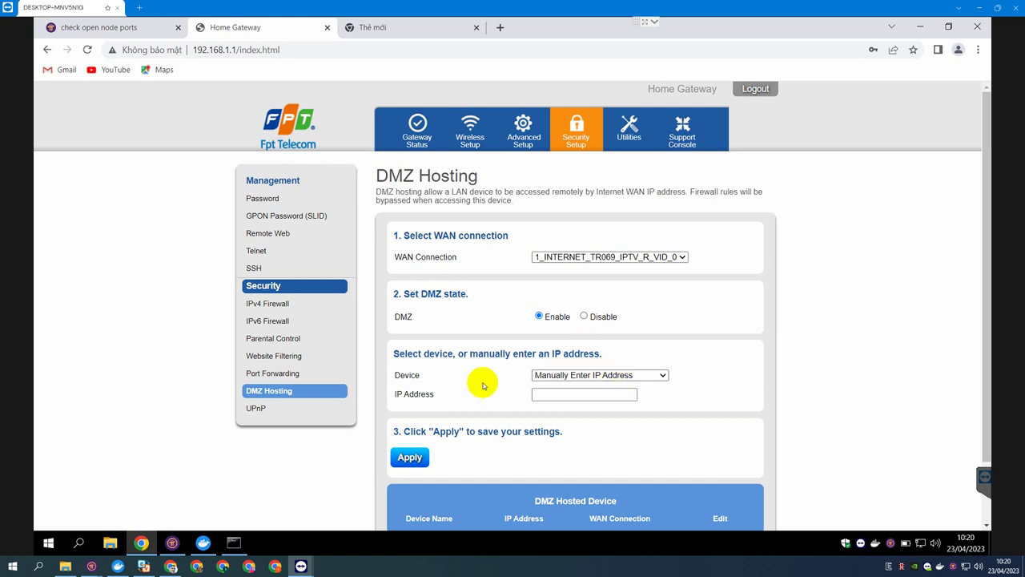
pyautogui.click(559, 394)
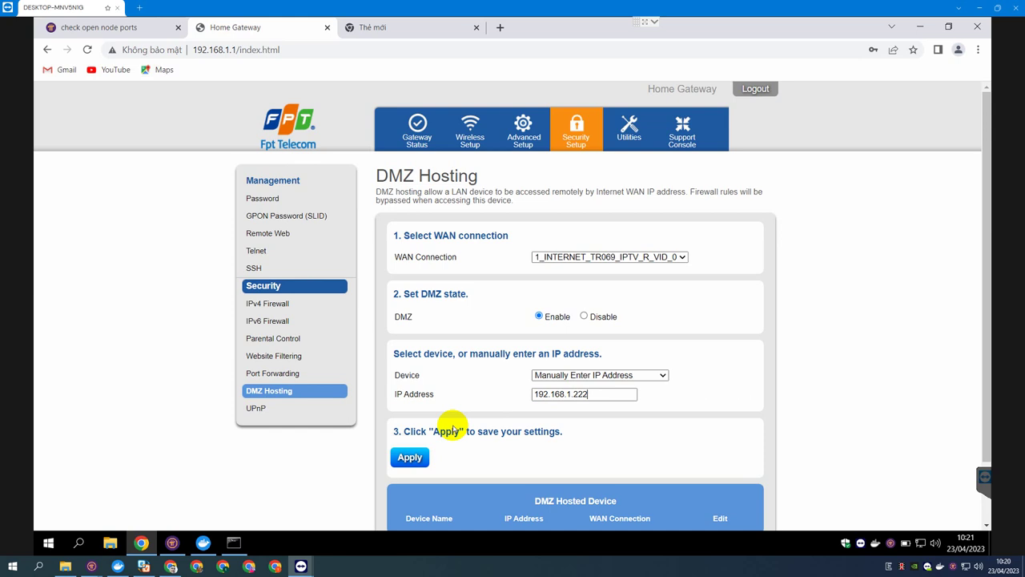
pyautogui.click(416, 458)
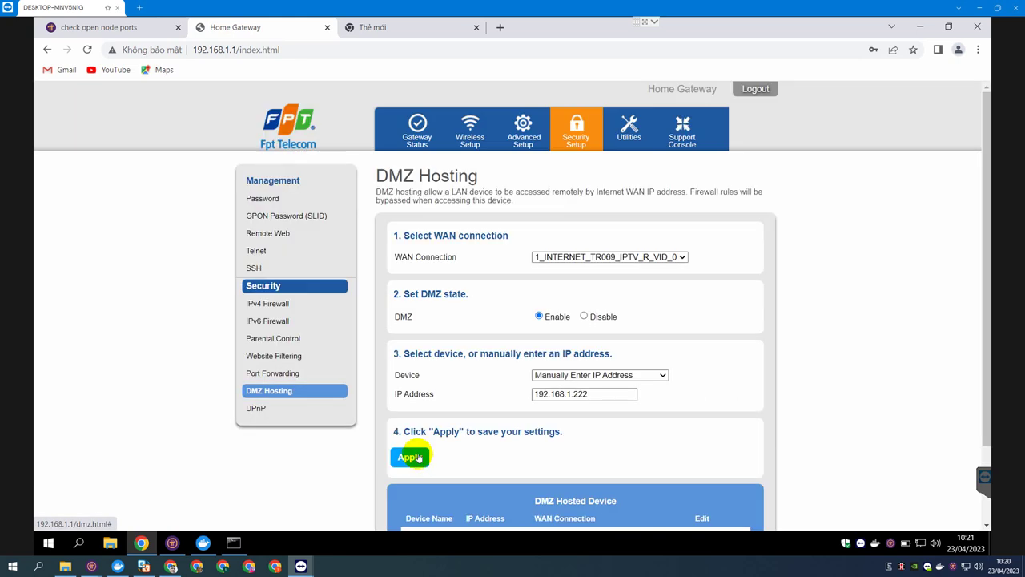
# Add a TCP port-forwarding rule sending port 31400 (WAN 31400–31400) to 192.168.1.222.
pyautogui.click(271, 375)
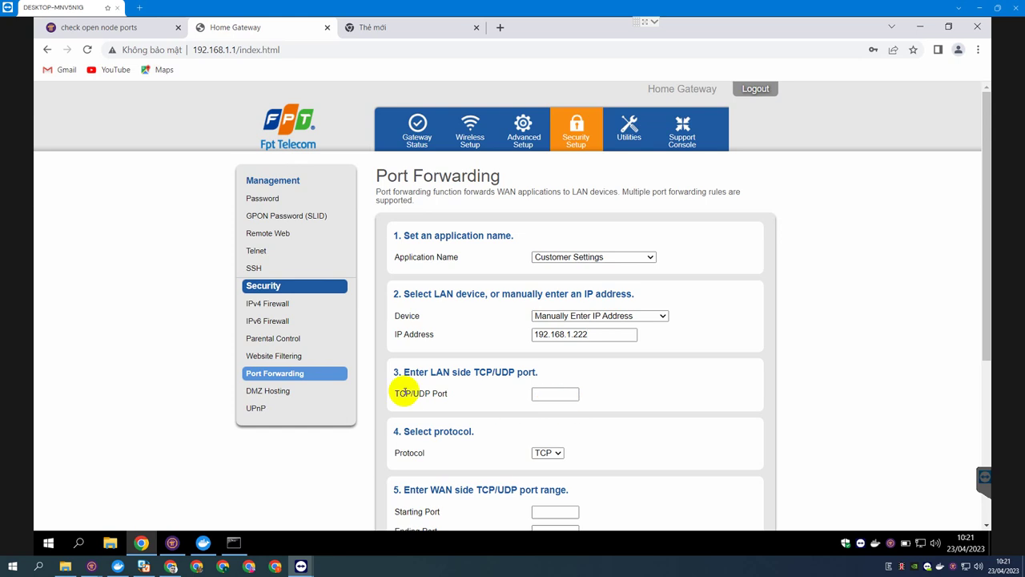
pyautogui.scroll(-1, 529, 396)
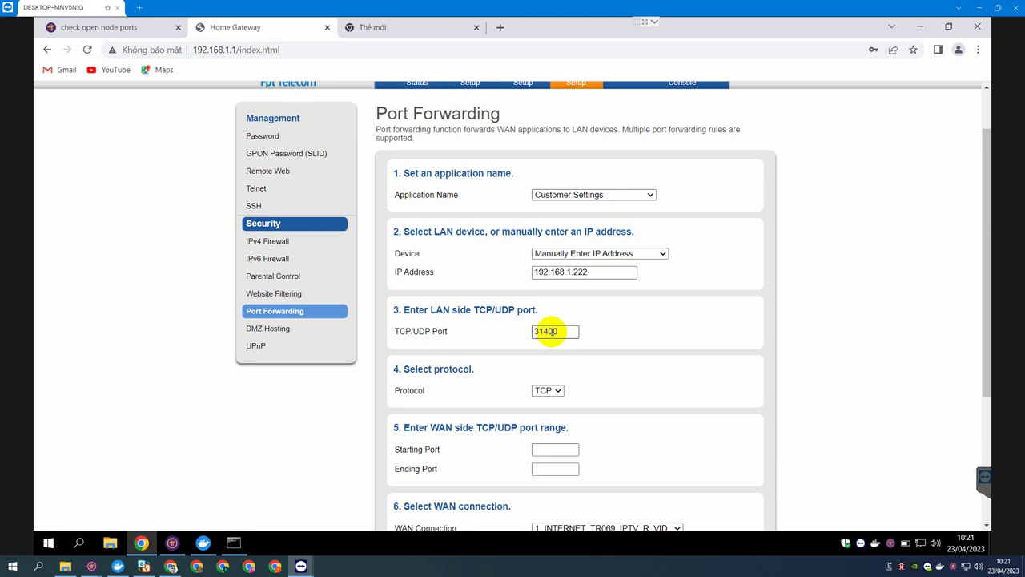
pyautogui.click(557, 390)
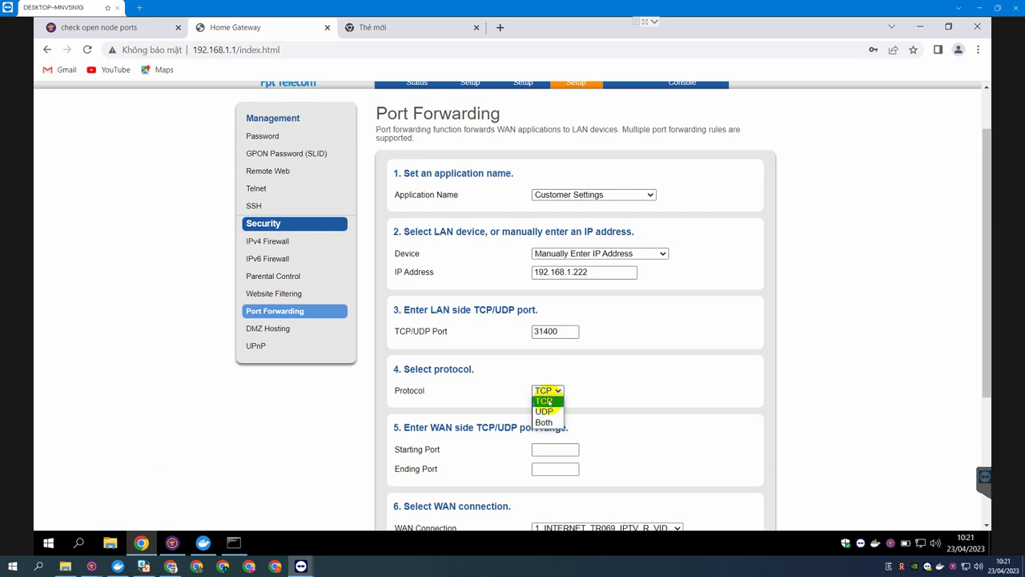
pyautogui.click(551, 401)
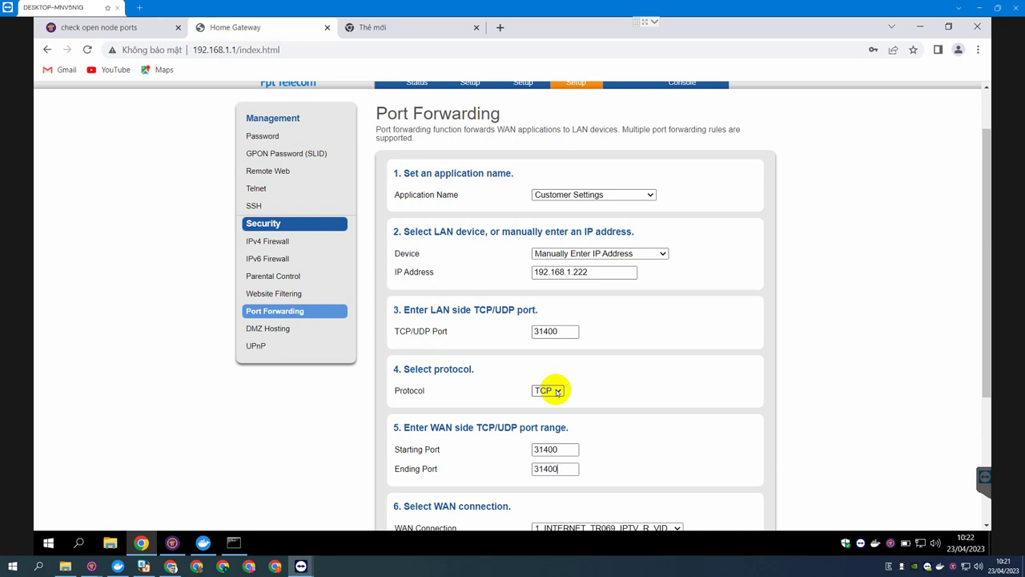
pyautogui.scroll(-3, 701, 437)
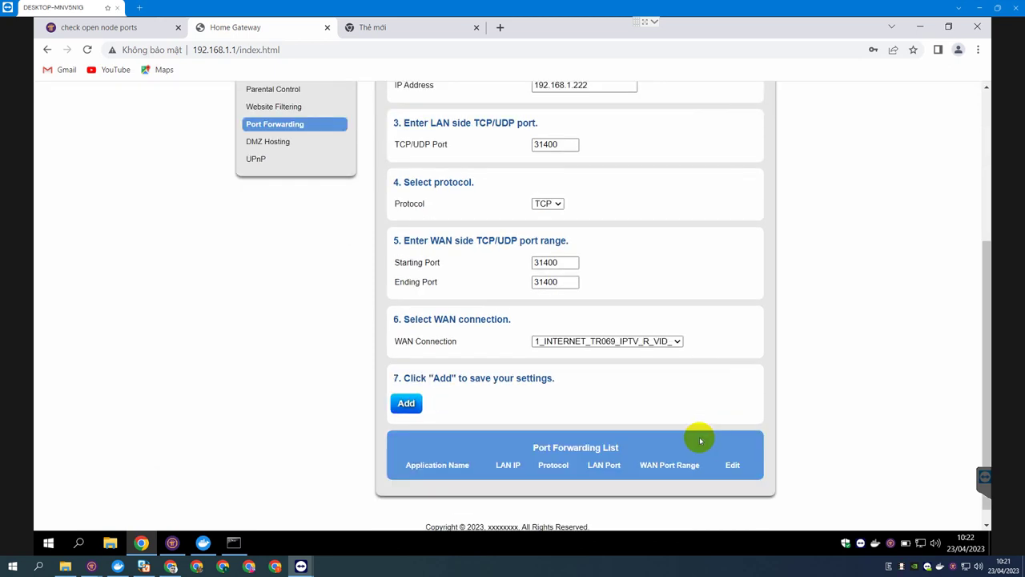
pyautogui.click(407, 405)
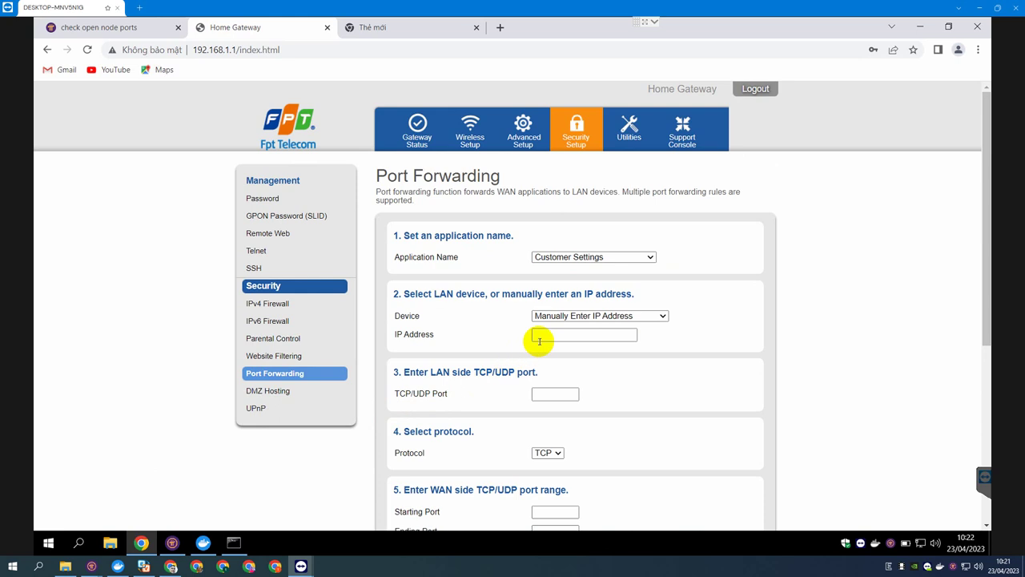
# Add a TCP forwarding rule for port 31401 to 192.168.1.222.
pyautogui.click(559, 335)
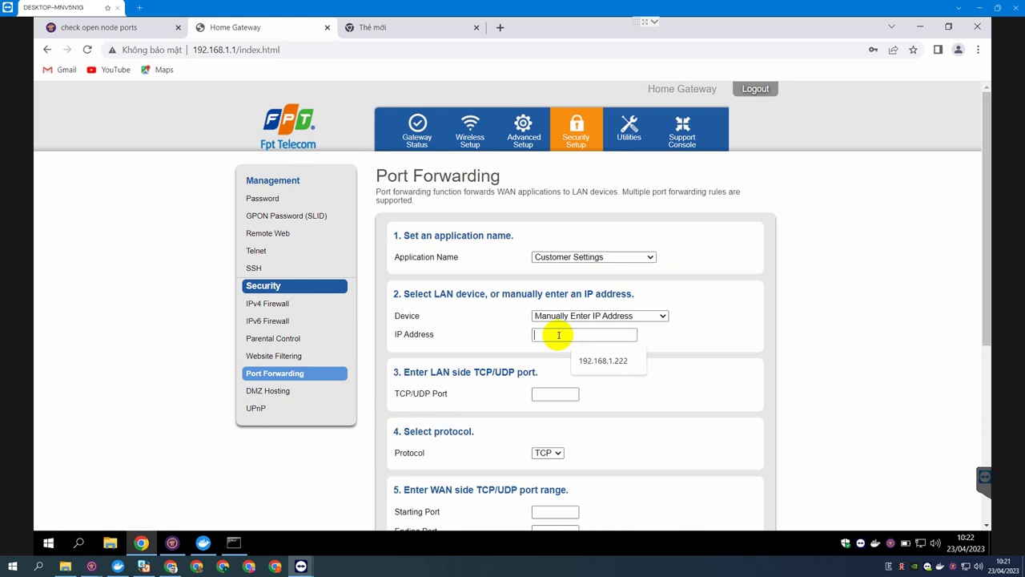
pyautogui.click(597, 361)
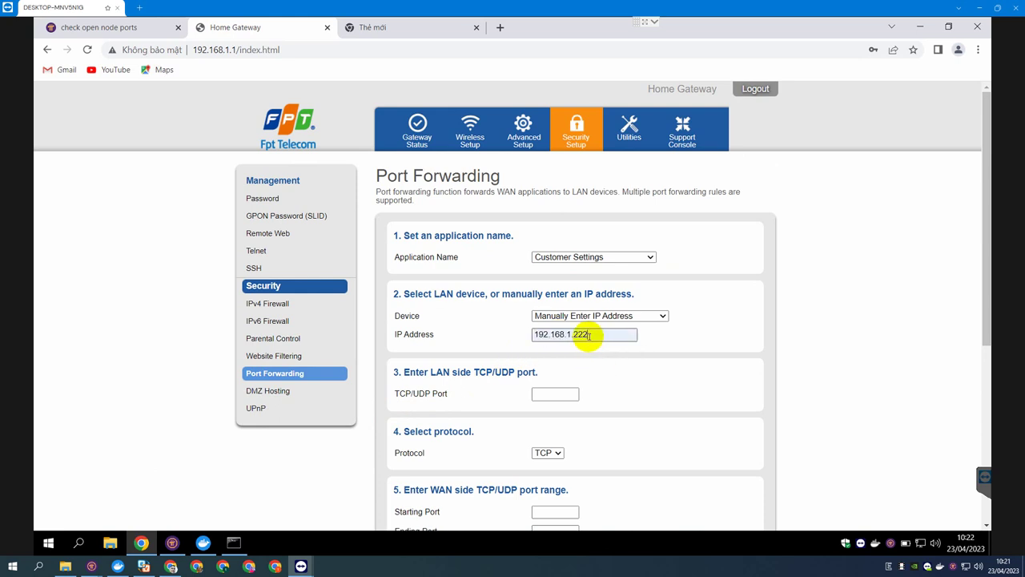
pyautogui.click(561, 391)
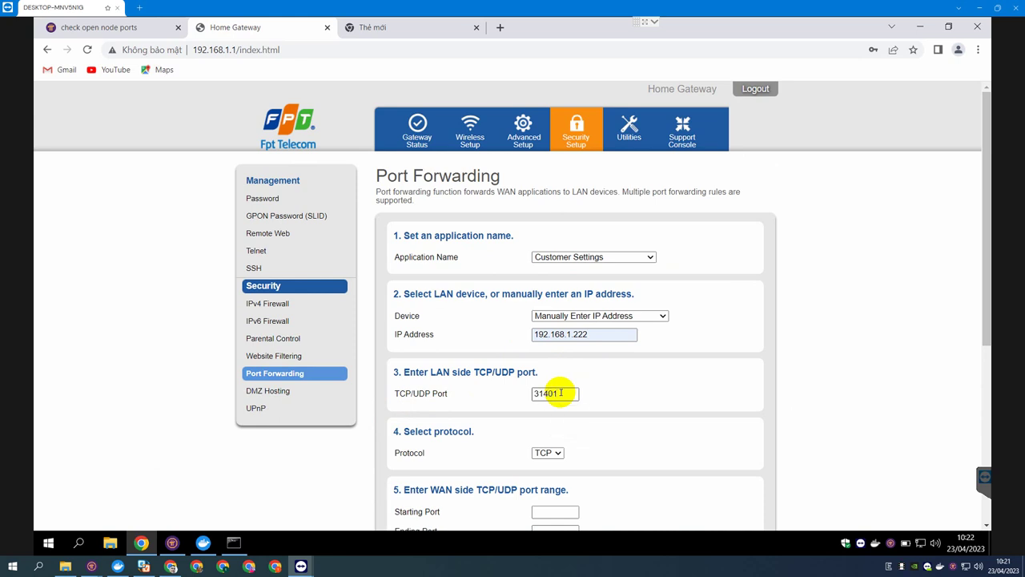
pyautogui.scroll(-3, 592, 390)
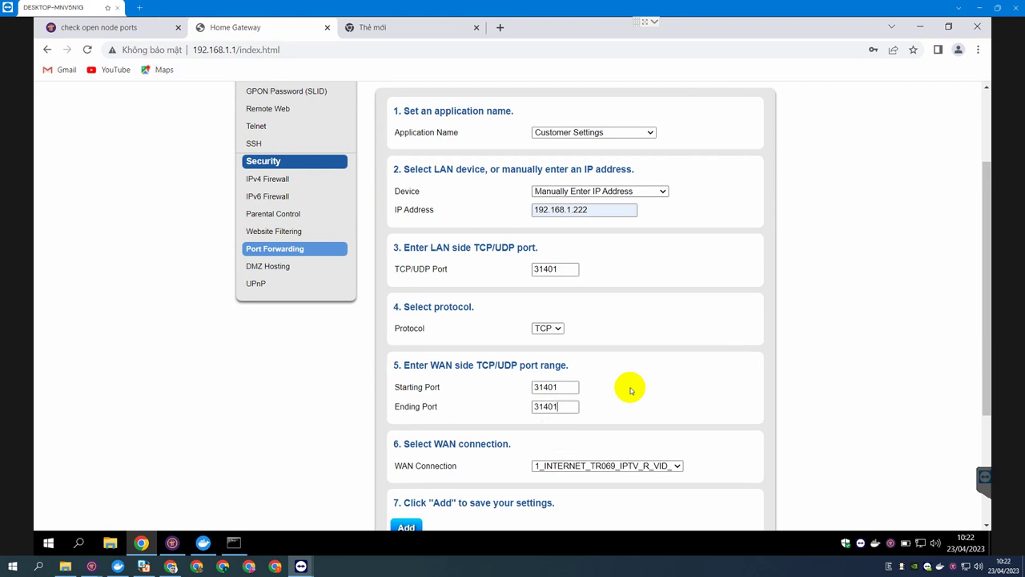
pyautogui.scroll(-3, 630, 390)
pyautogui.click(403, 403)
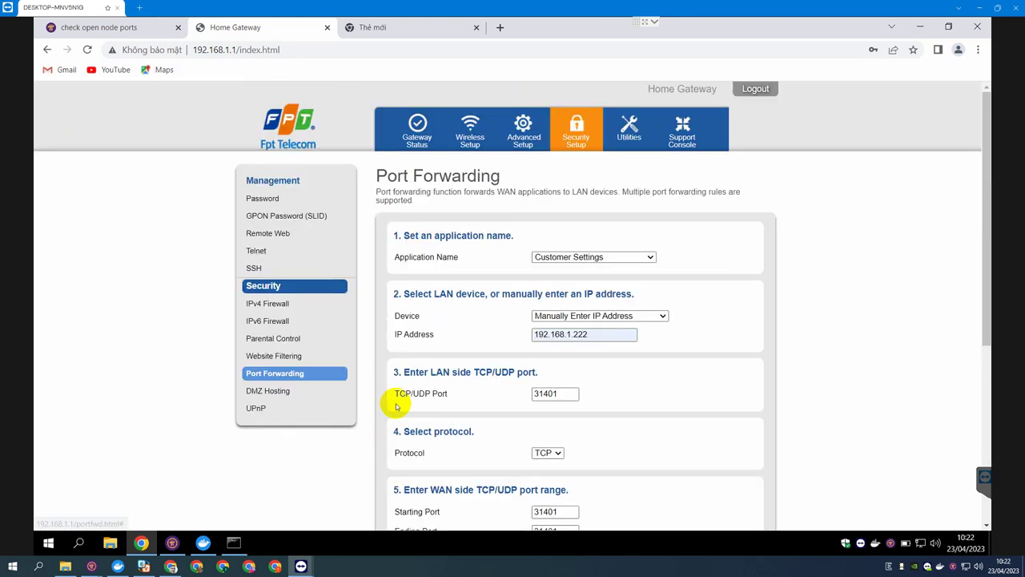
# Add a TCP forwarding rule for port 31402 to 192.168.1.222, entering 31402 as start and end port.
pyautogui.click(571, 336)
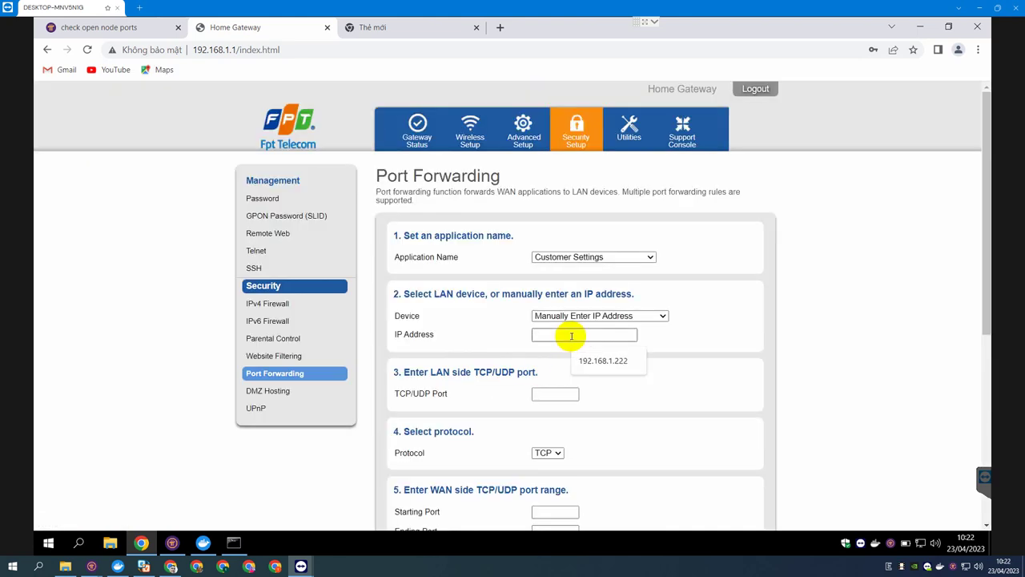
pyautogui.click(603, 360)
pyautogui.click(551, 392)
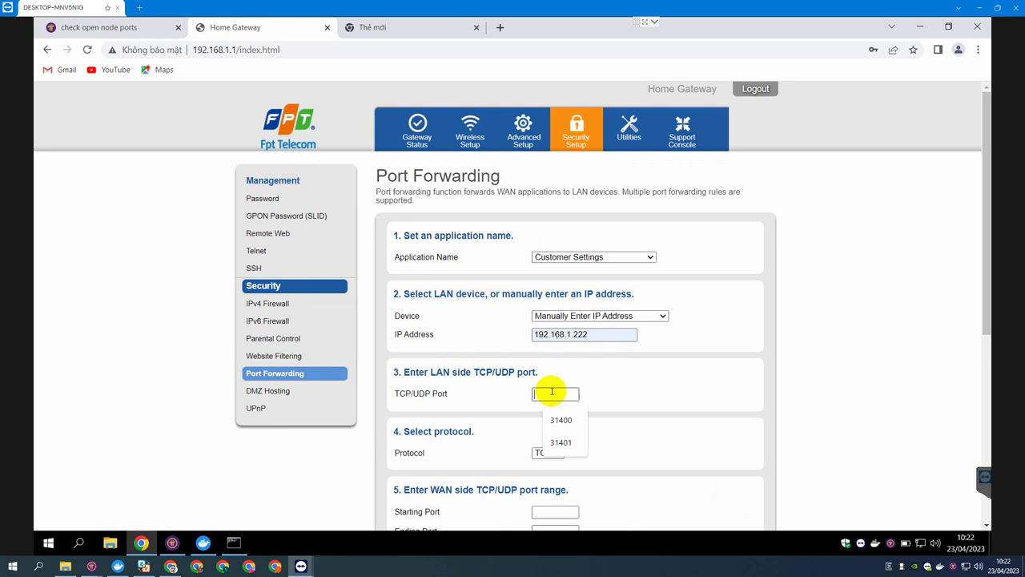
pyautogui.write('31402')
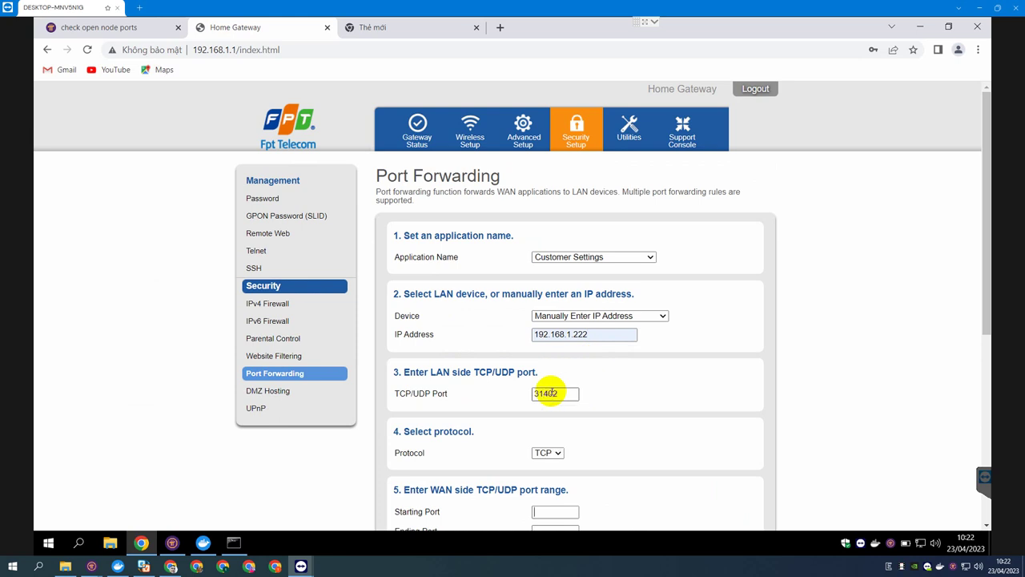
pyautogui.write('31402')
pyautogui.press('Tab')
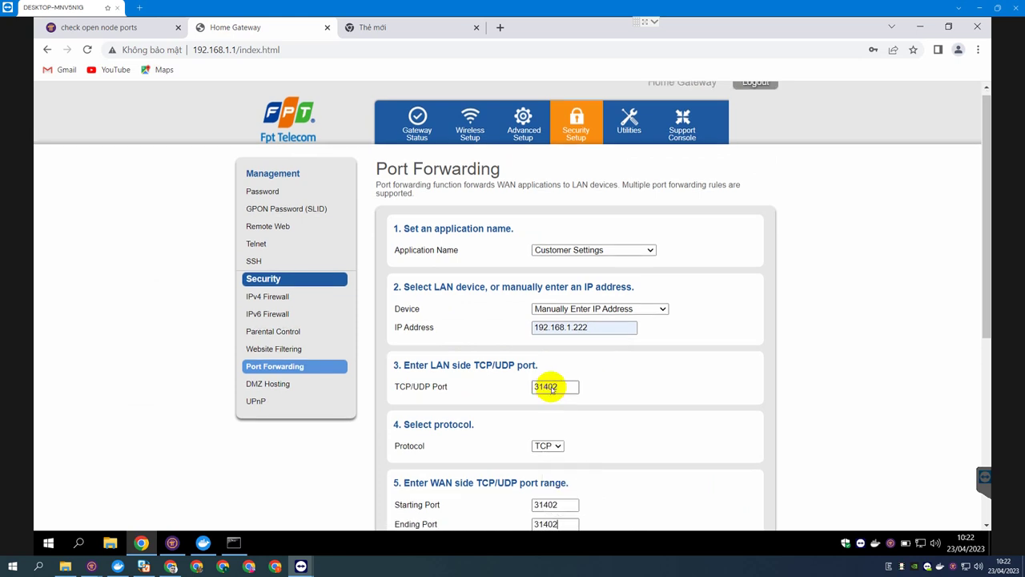
pyautogui.scroll(-4, 480, 385)
pyautogui.click(405, 331)
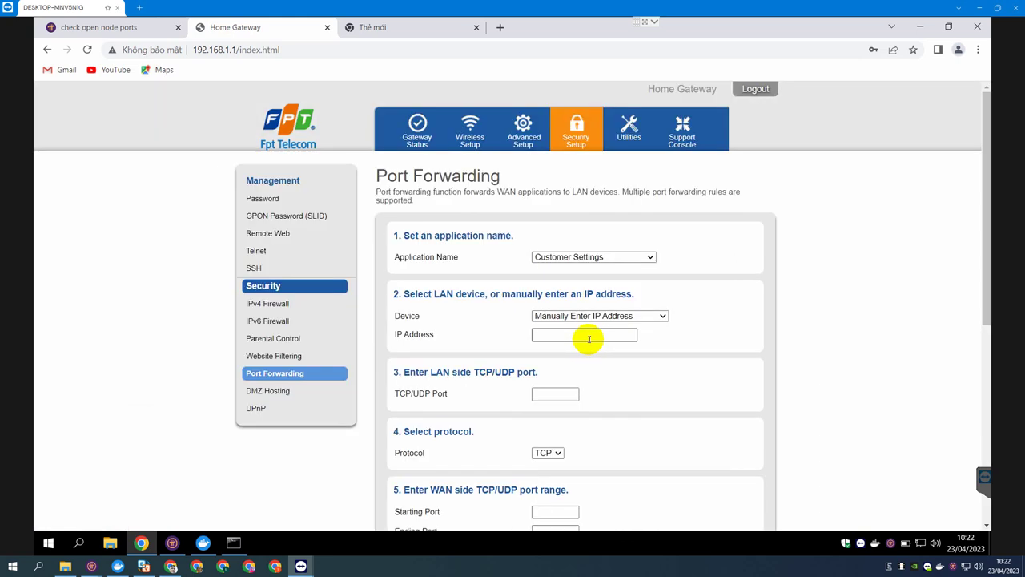
# Add a TCP forwarding rule for port 31403 to 192.168.1.222.
pyautogui.click(589, 339)
pyautogui.click(601, 351)
pyautogui.click(556, 395)
pyautogui.write('3')
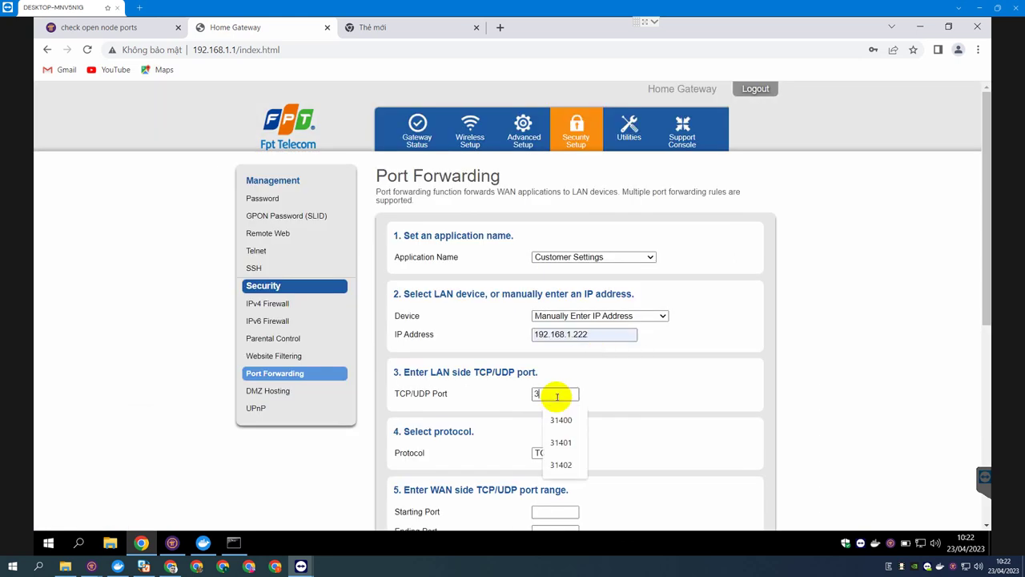
pyautogui.write('140331403')
pyautogui.scroll(-1, 556, 393)
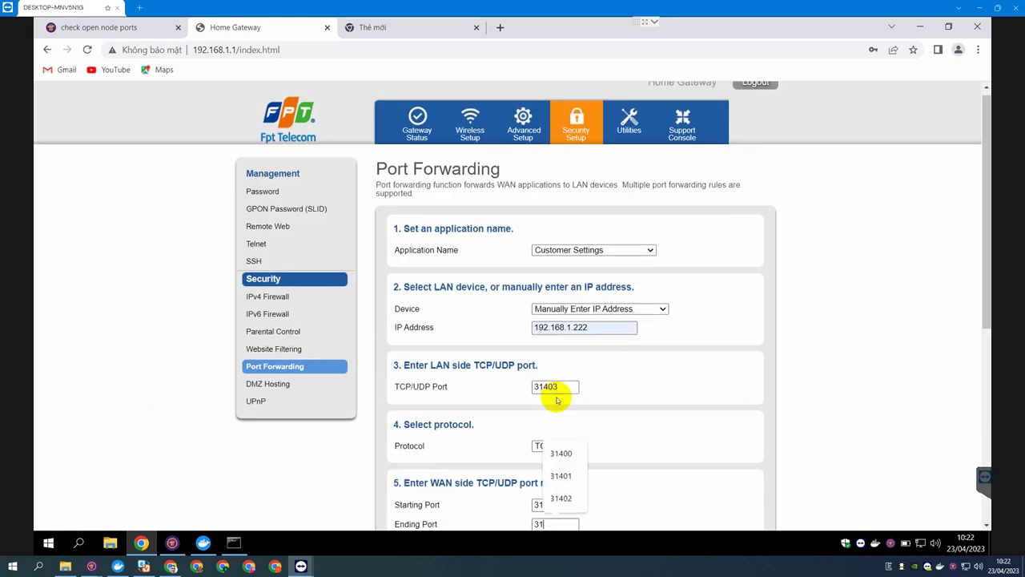
pyautogui.scroll(-3, 451, 406)
pyautogui.click(406, 396)
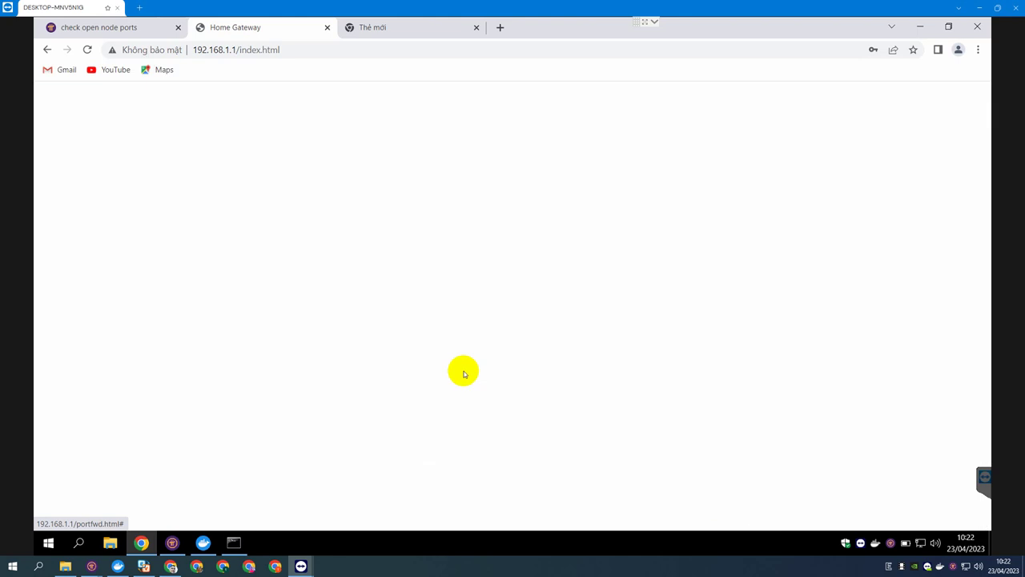
# Add a TCP forwarding rule for port 31404 to 192.168.1.222.
pyautogui.click(564, 335)
pyautogui.click(593, 361)
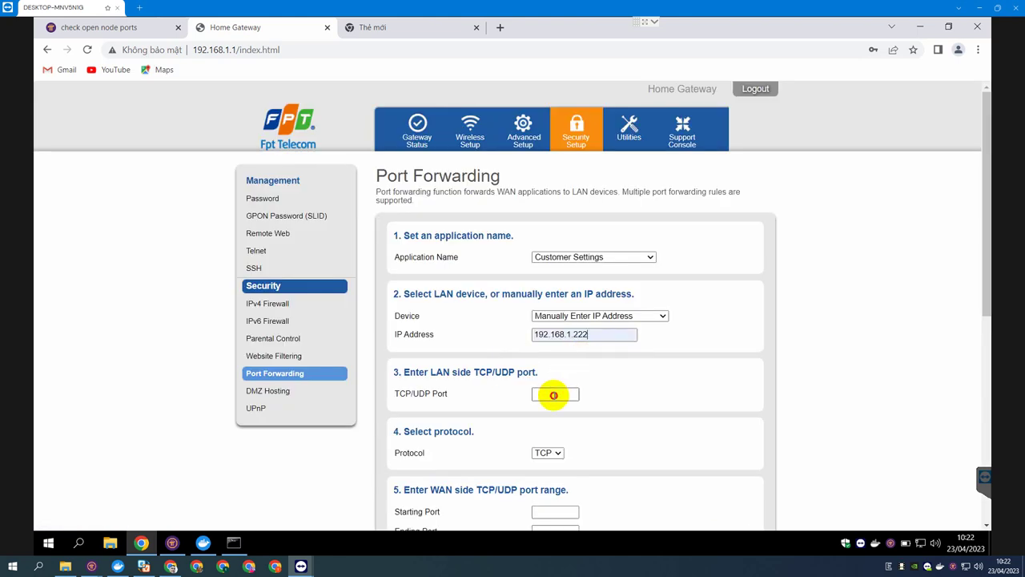
pyautogui.click(555, 395)
pyautogui.write('3140431404')
pyautogui.scroll(-3, 427, 426)
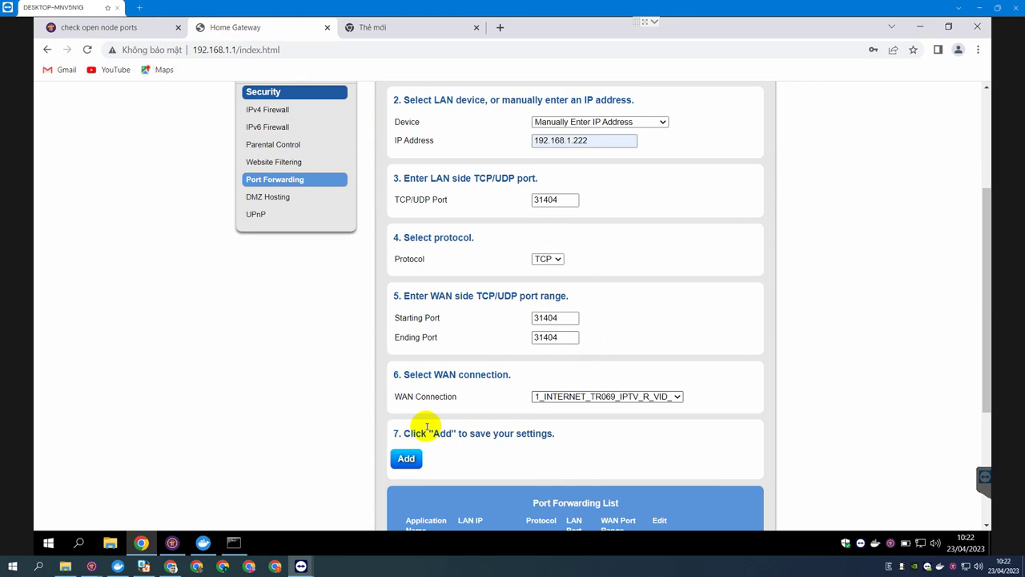
pyautogui.click(406, 458)
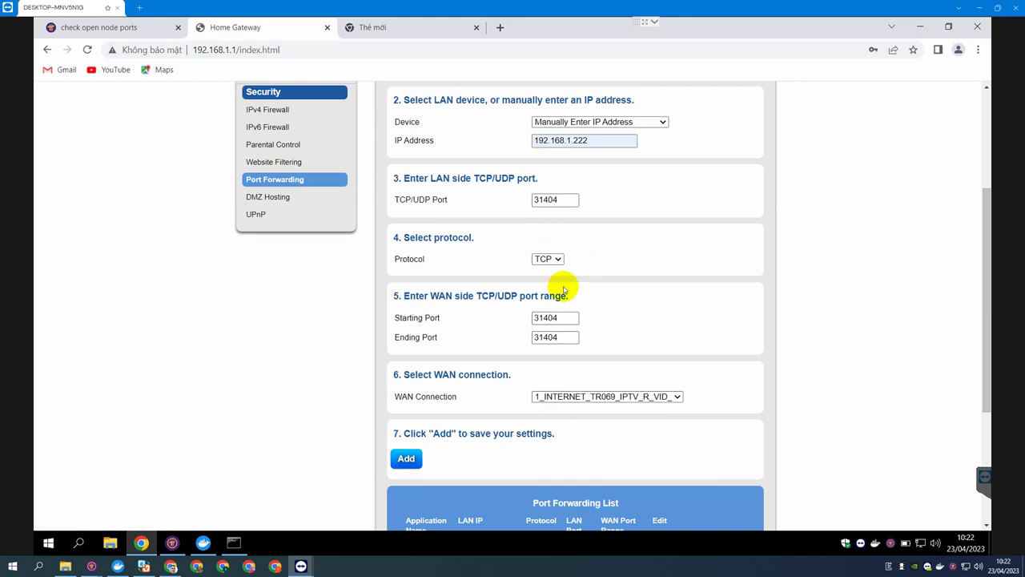
pyautogui.scroll(-1, 455, 451)
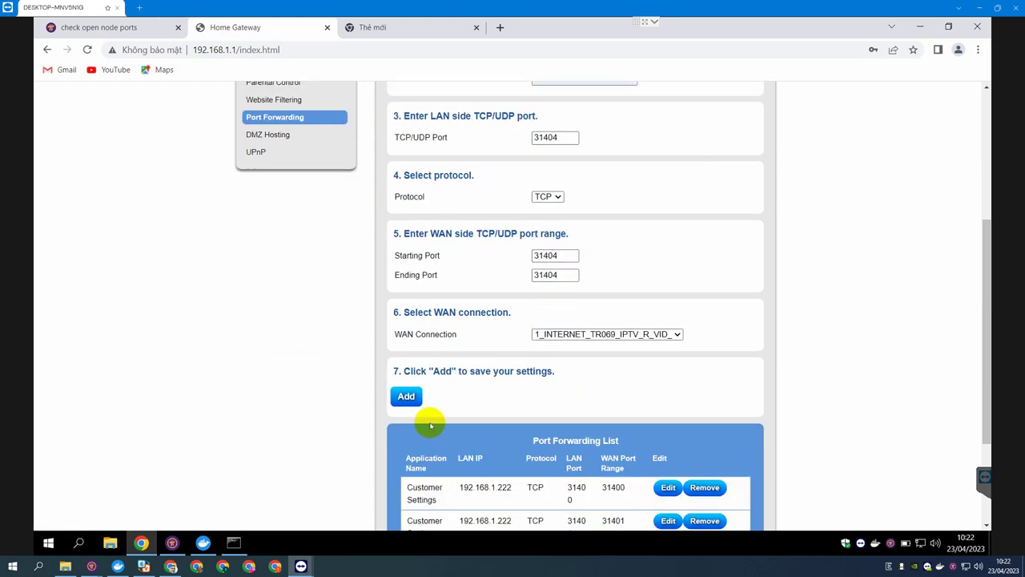
pyautogui.click(406, 395)
# Add a TCP forwarding rule for port 31405 to 192.168.1.222.
pyautogui.click(572, 333)
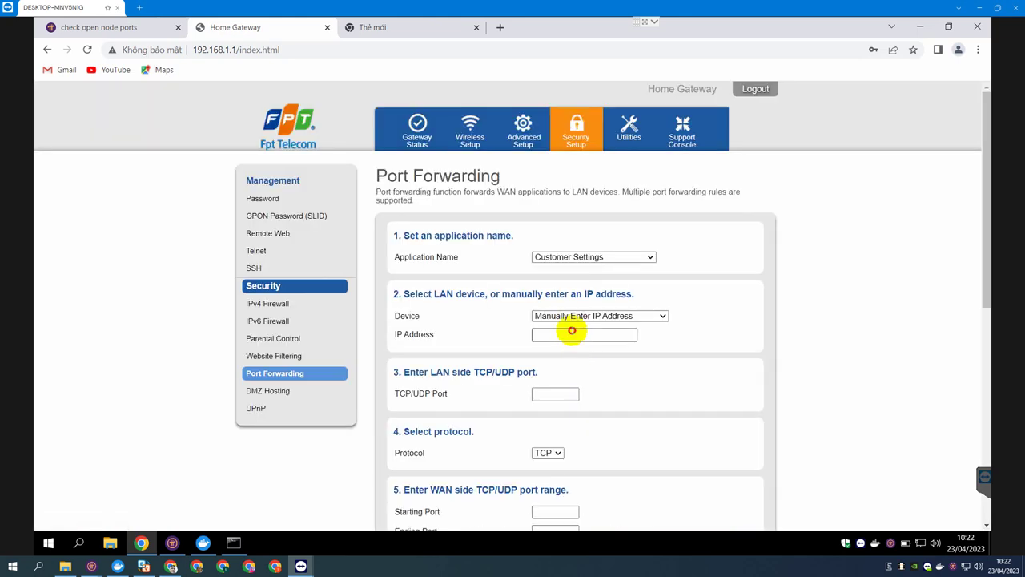
pyautogui.click(593, 358)
pyautogui.click(546, 398)
pyautogui.write('31')
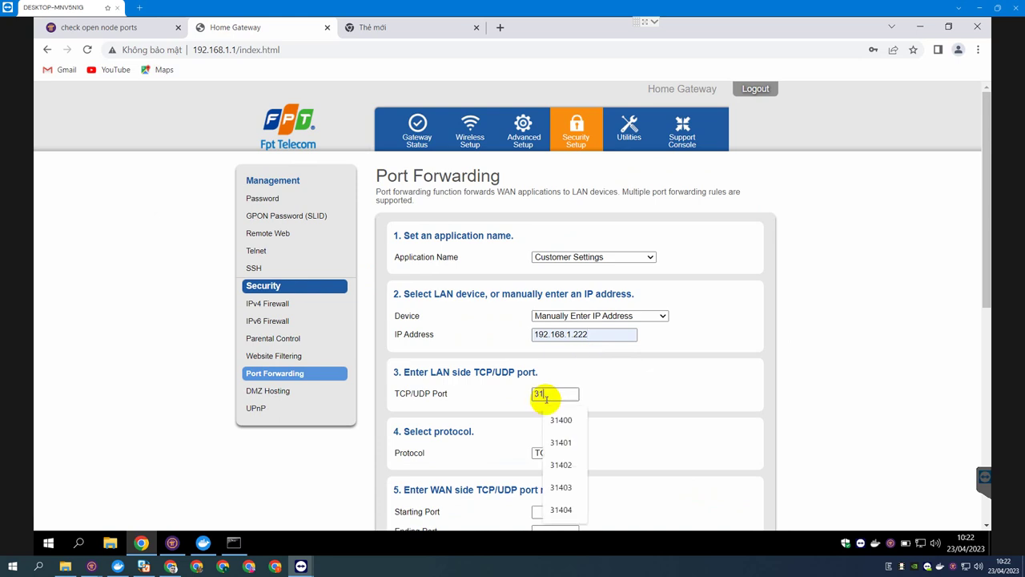
pyautogui.write('405')
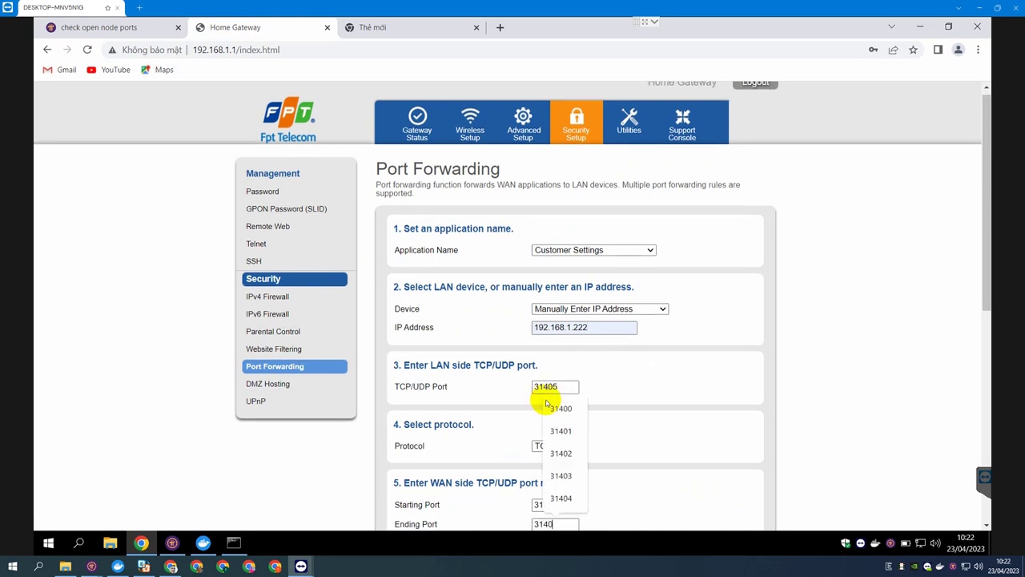
pyautogui.scroll(-3, 545, 401)
pyautogui.click(406, 459)
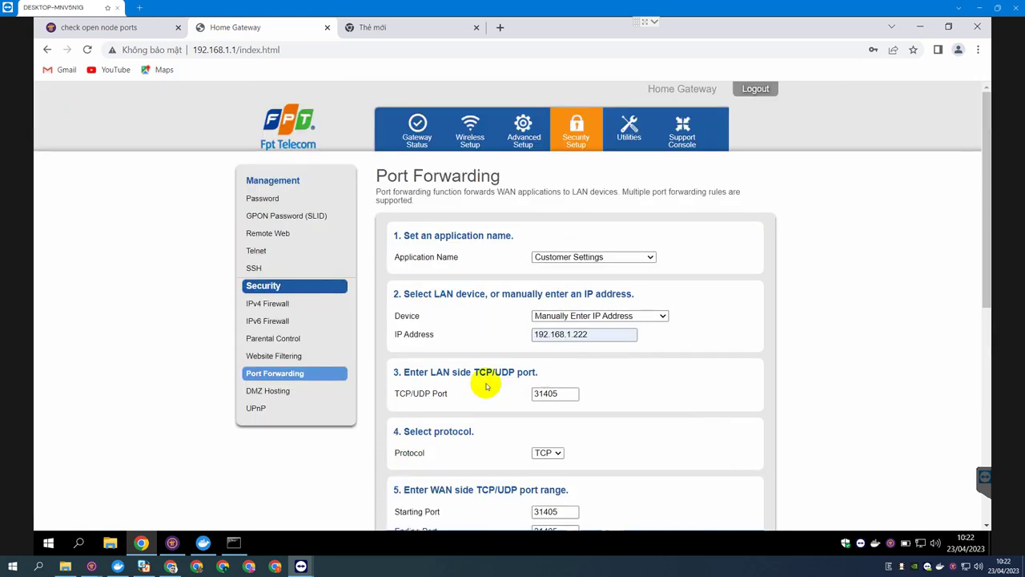
# Add a TCP forwarding rule for port 31406 to 192.168.1.222.
pyautogui.click(574, 336)
pyautogui.click(599, 359)
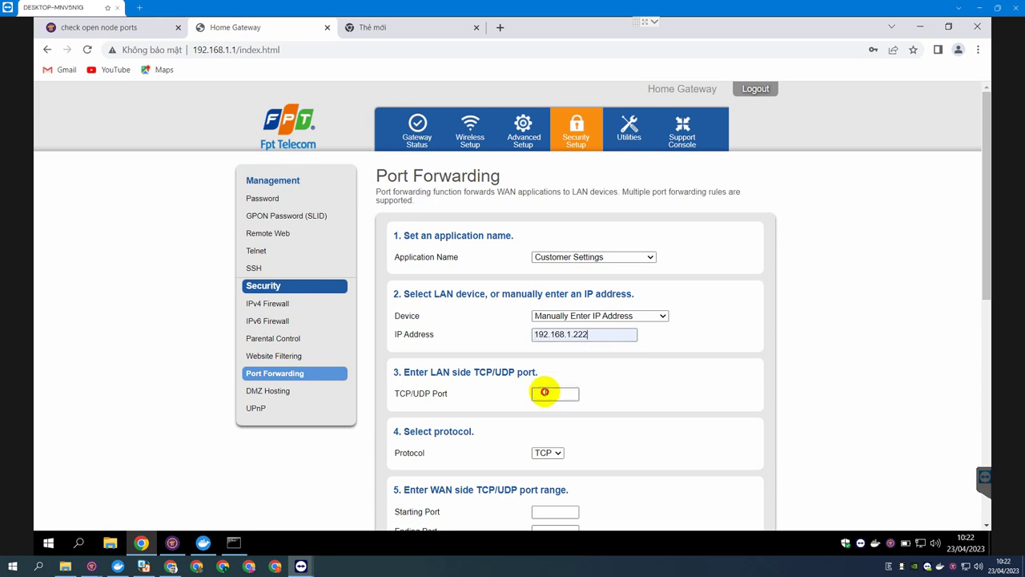
pyautogui.click(544, 393)
pyautogui.write('31406')
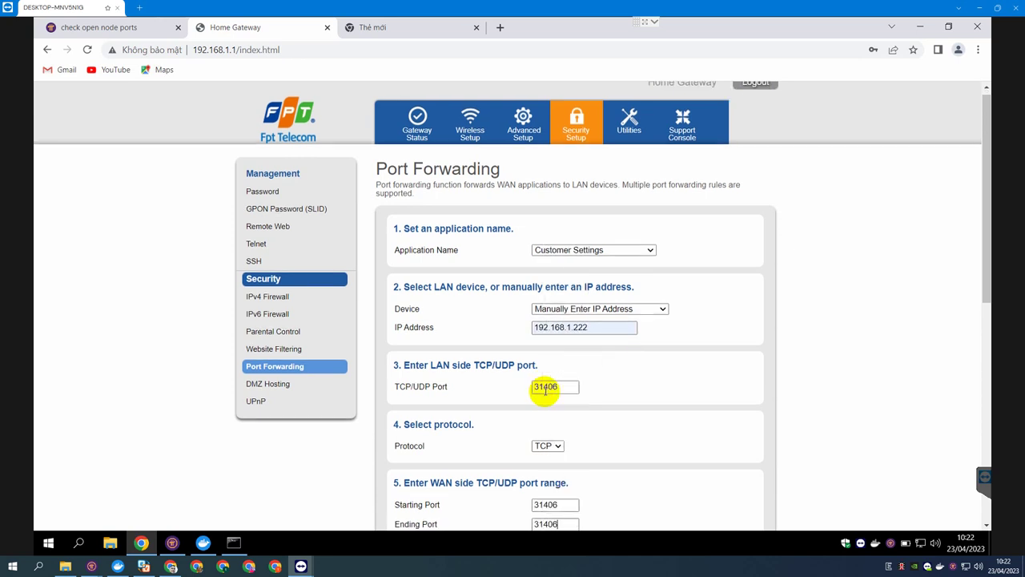
pyautogui.scroll(-3, 545, 388)
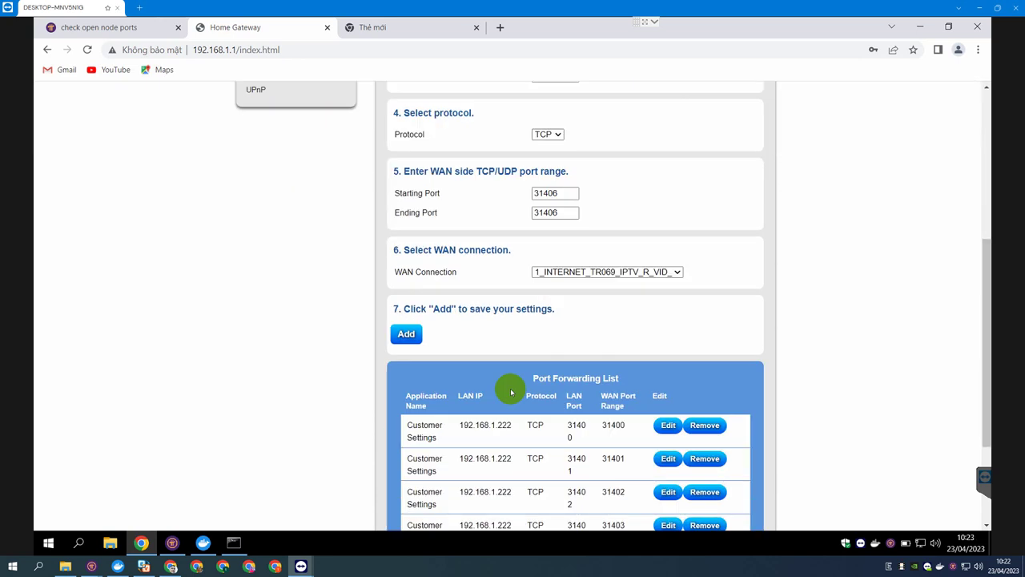
pyautogui.click(405, 333)
# Add a TCP forwarding rule for port 31407 to 192.168.1.222.
pyautogui.click(575, 334)
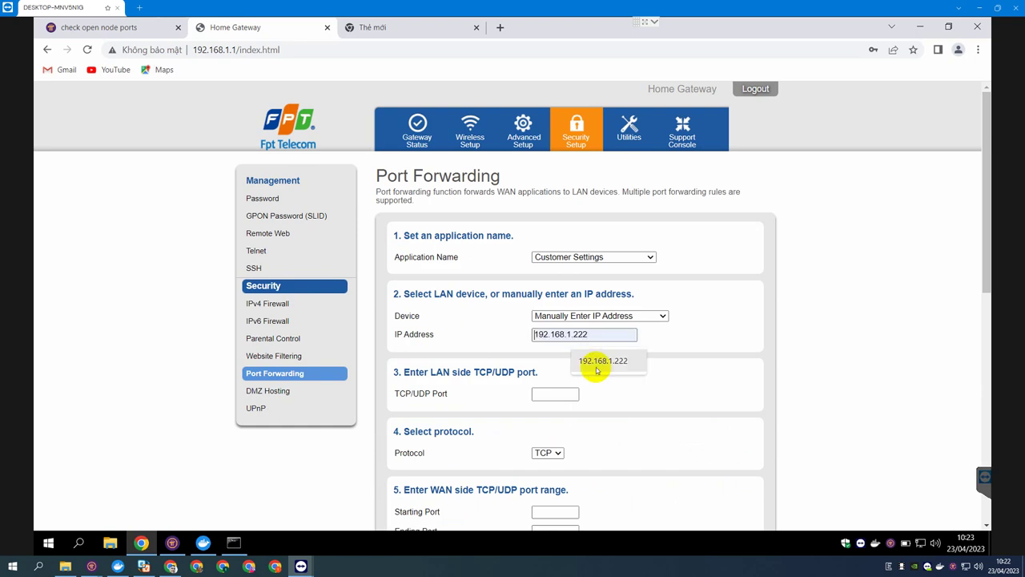
pyautogui.click(600, 360)
pyautogui.click(547, 394)
pyautogui.write('31407')
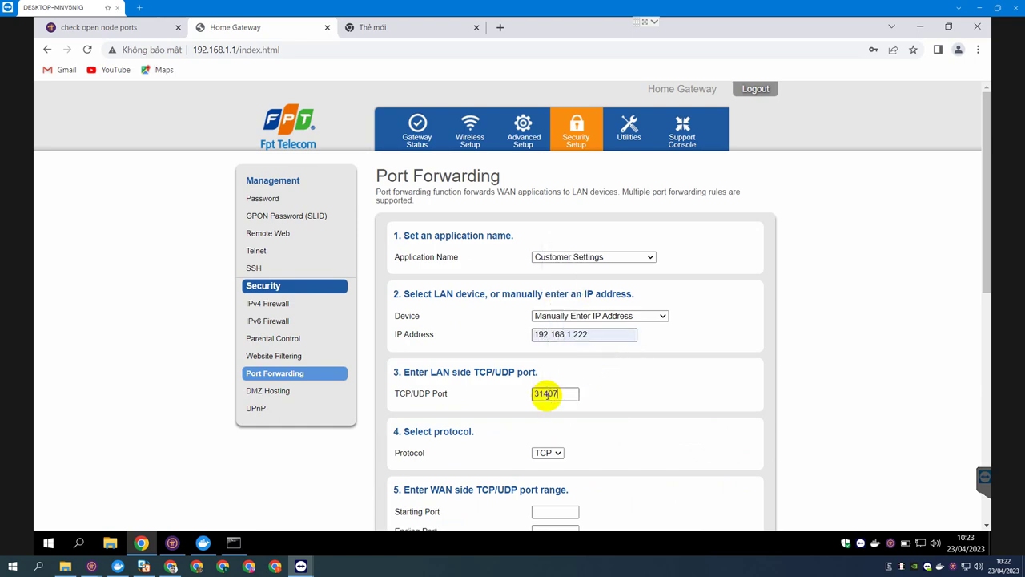
pyautogui.write('31407')
pyautogui.press('Tab')
pyautogui.write('31407')
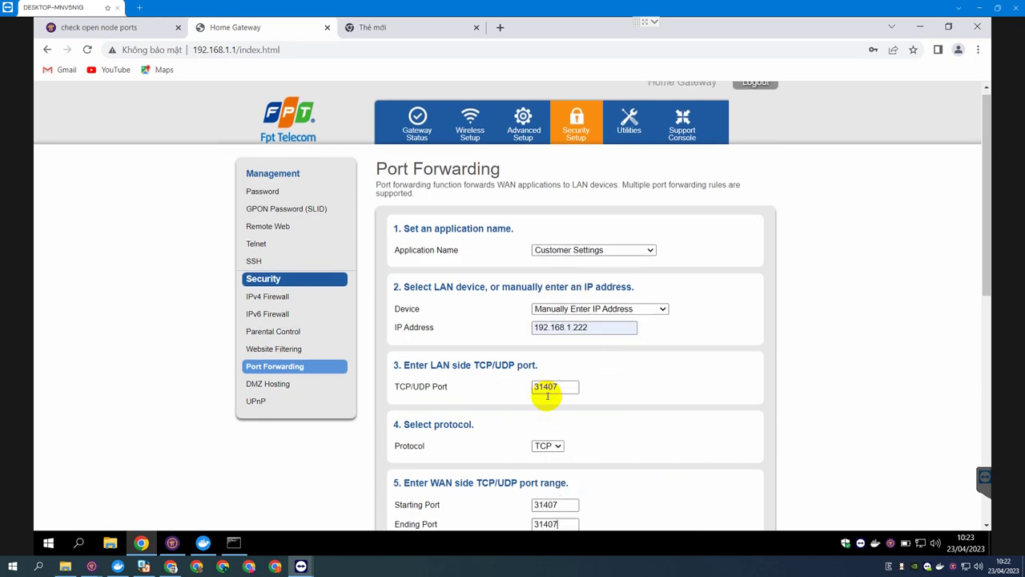
pyautogui.scroll(-3, 547, 394)
pyautogui.click(406, 396)
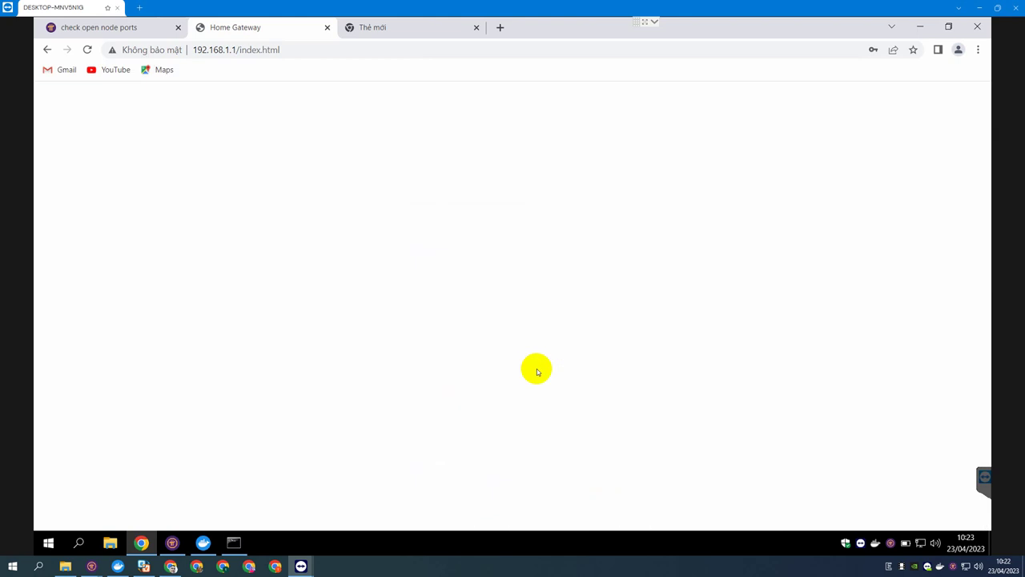
# Add a TCP forwarding rule for port 31408 to 192.168.1.222.
pyautogui.click(598, 333)
pyautogui.click(601, 360)
pyautogui.click(541, 394)
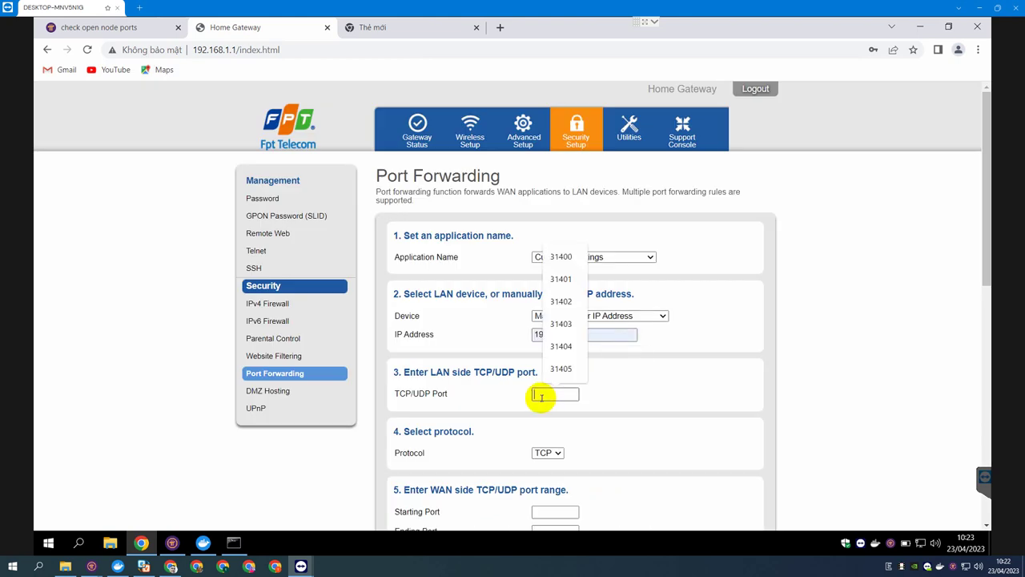
pyautogui.write('3140831408')
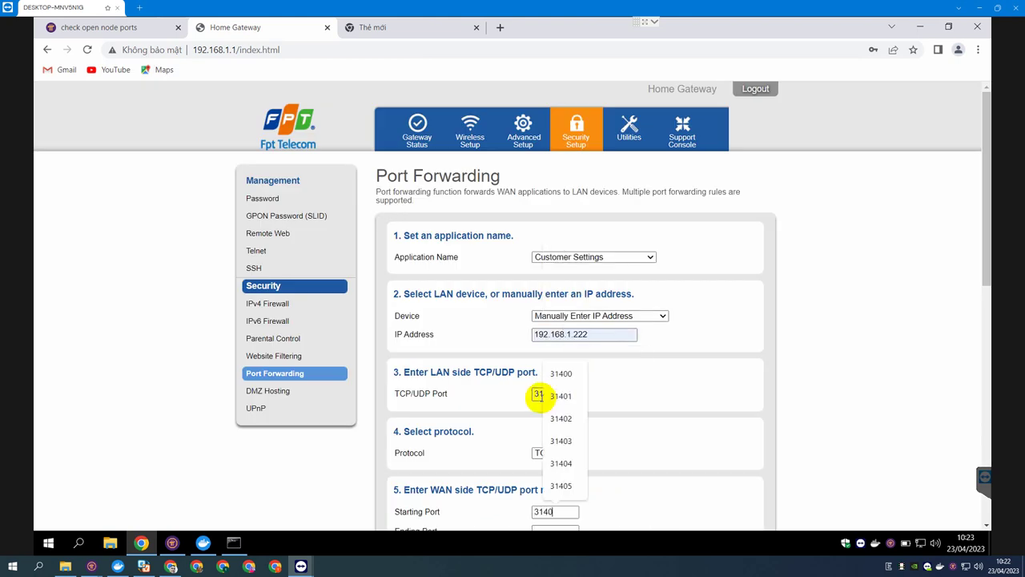
pyautogui.scroll(-1, 540, 393)
pyautogui.scroll(-1, 570, 420)
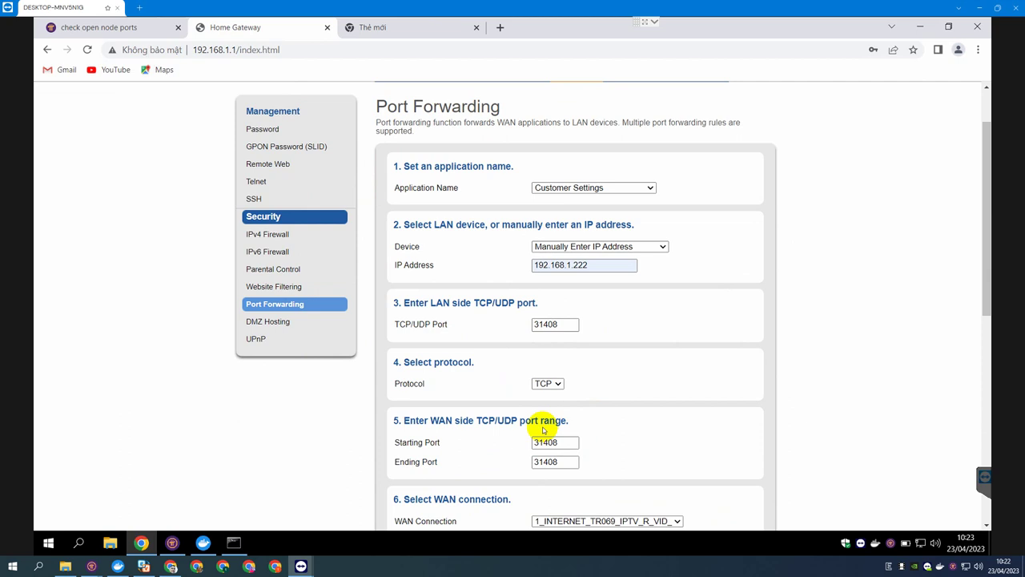
pyautogui.scroll(-3, 569, 419)
pyautogui.click(405, 392)
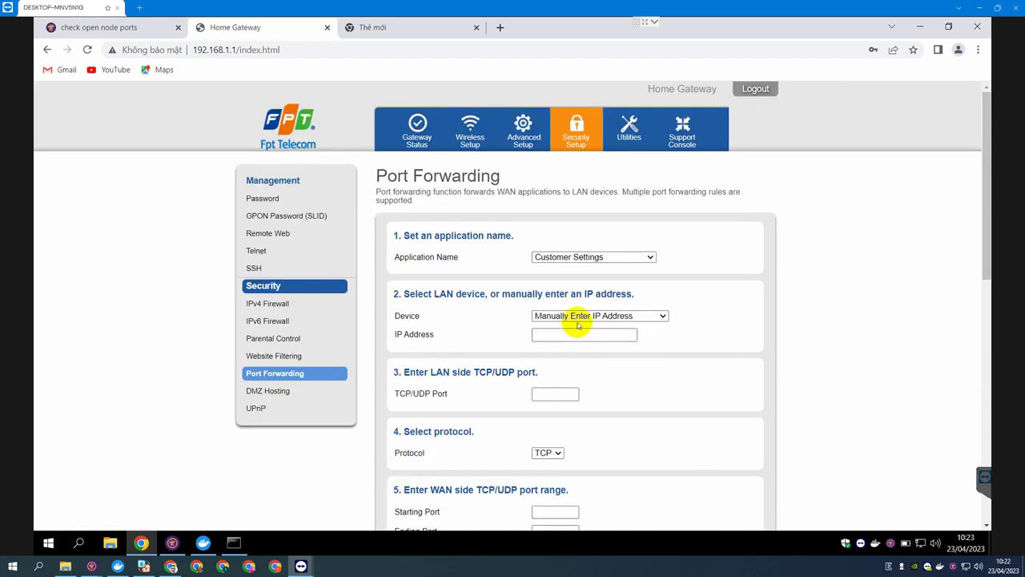
# Add a TCP forwarding rule for port 31409 to 192.168.1.222.
pyautogui.click(592, 334)
pyautogui.click(601, 358)
pyautogui.click(548, 398)
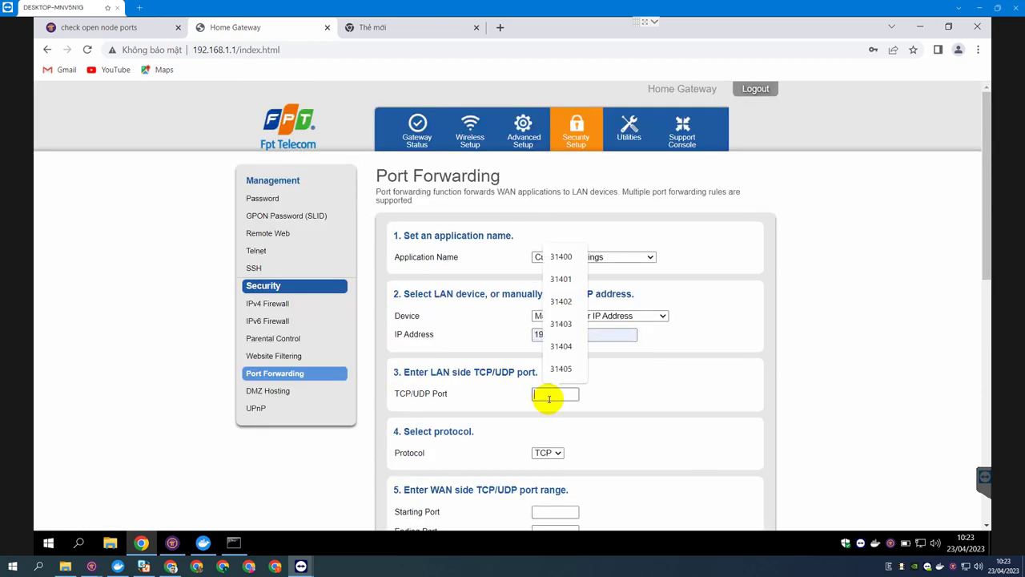
pyautogui.write('31409')
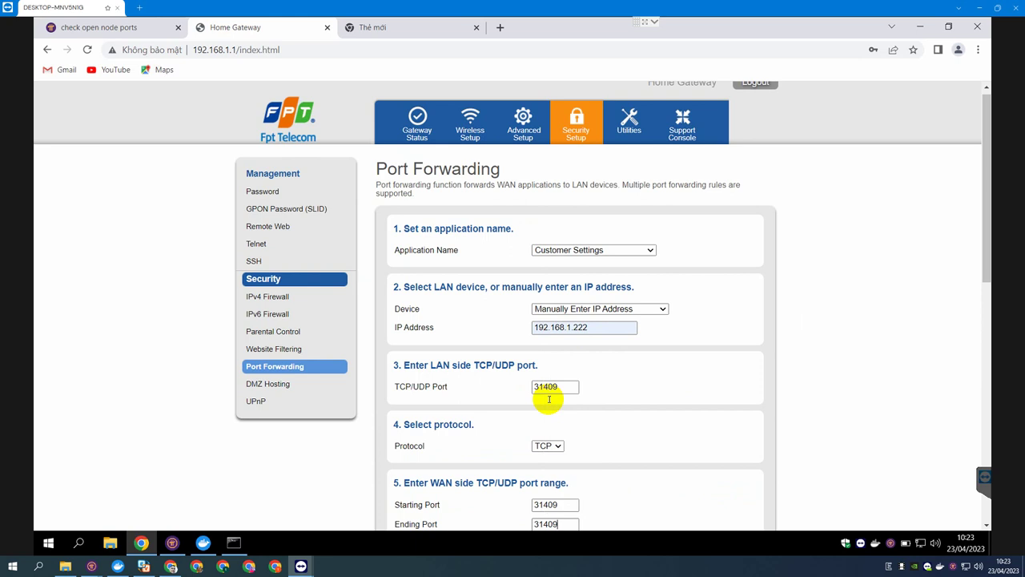
pyautogui.scroll(-4, 548, 399)
pyautogui.click(407, 334)
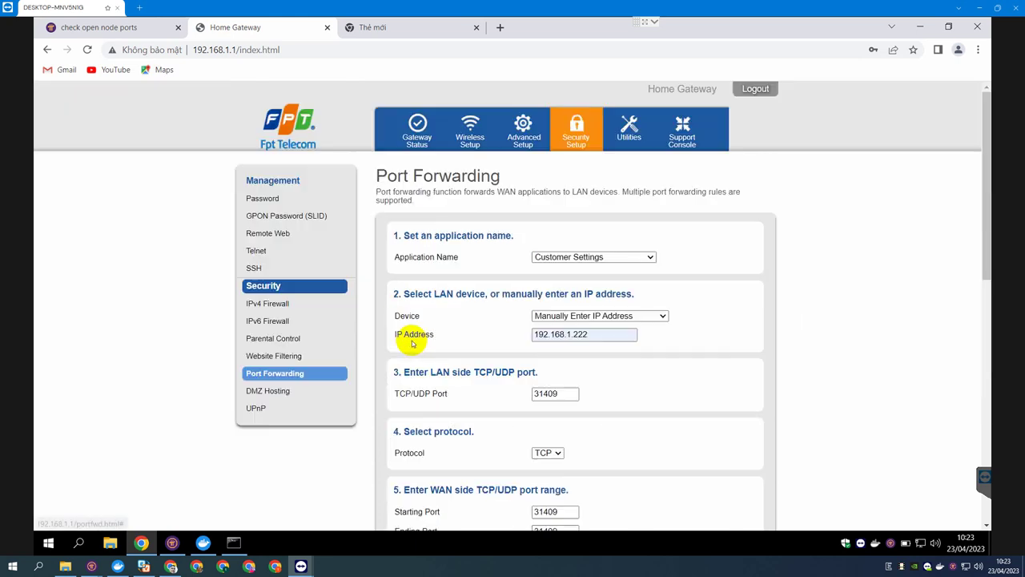
pyautogui.scroll(-6, 614, 366)
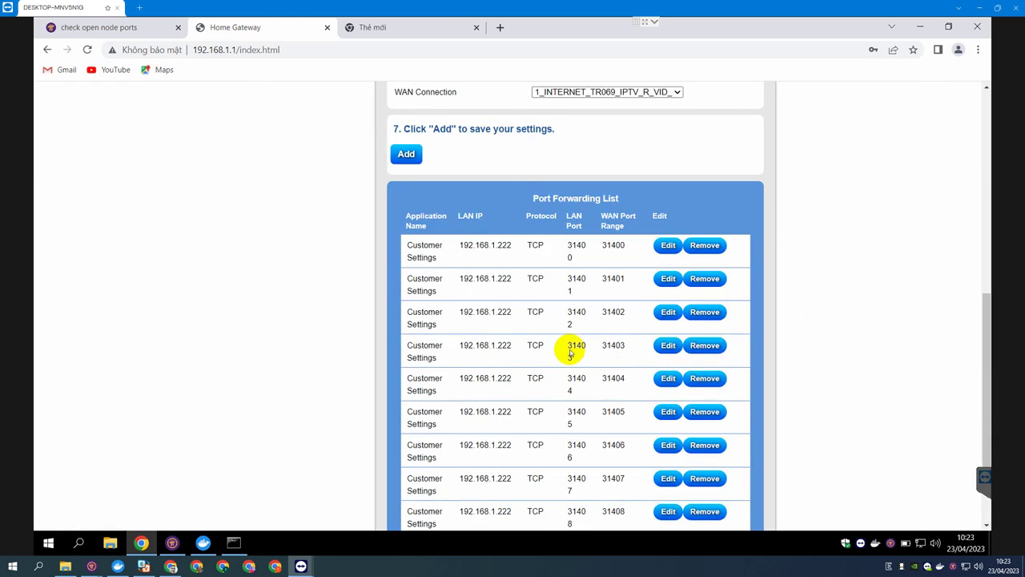
# Check the Port Forwarding List for rows 31400–31409, then return to the node port-checker tab.
pyautogui.scroll(-2, 490, 457)
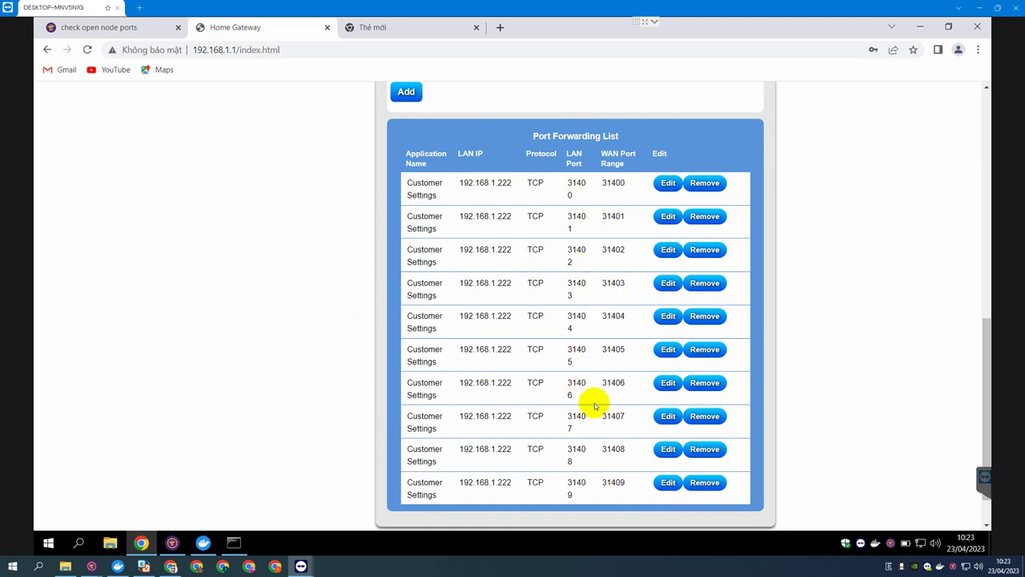
pyautogui.scroll(-1, 626, 416)
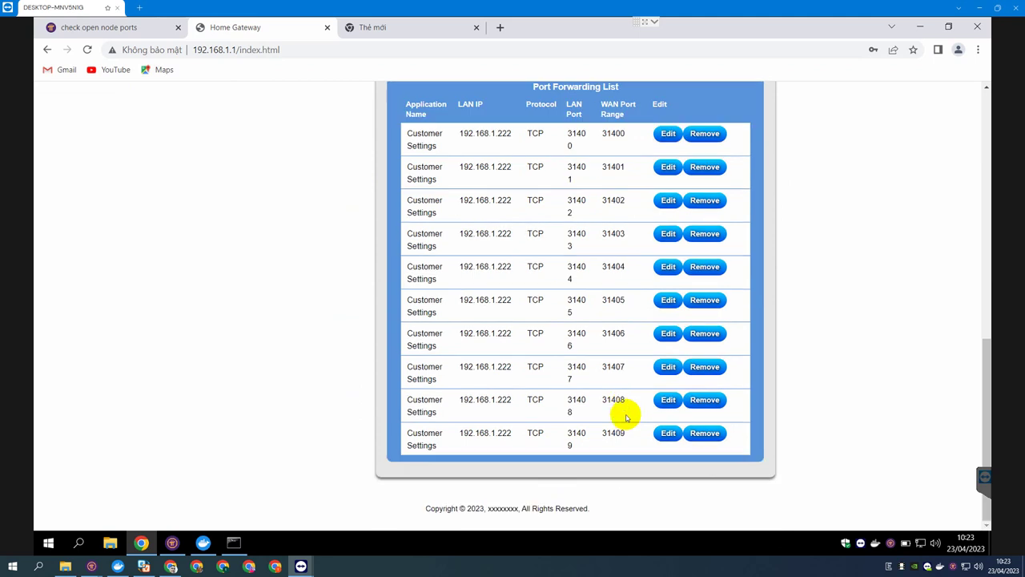
pyautogui.scroll(4, 623, 404)
pyautogui.scroll(3, 605, 385)
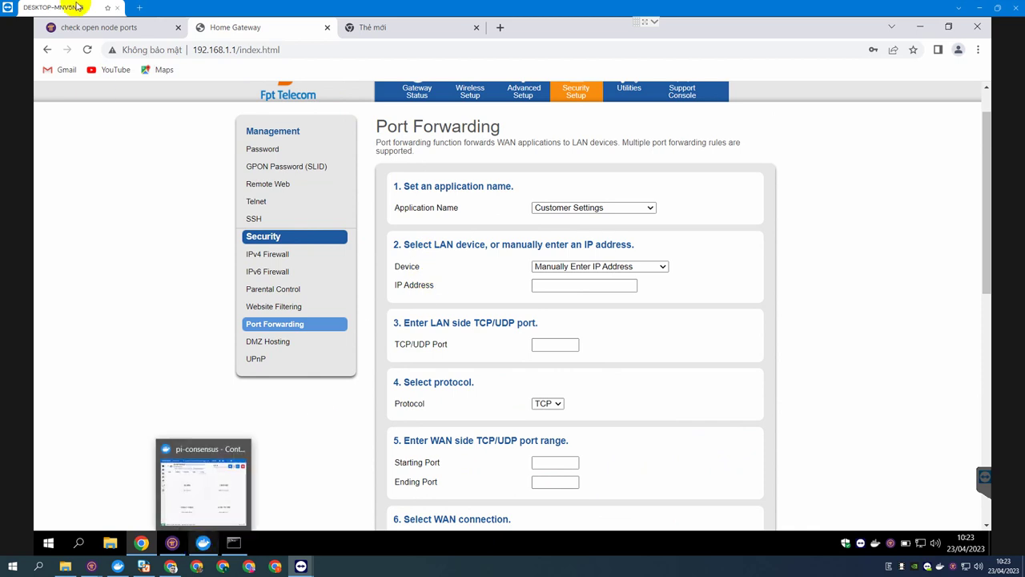
pyautogui.click(99, 27)
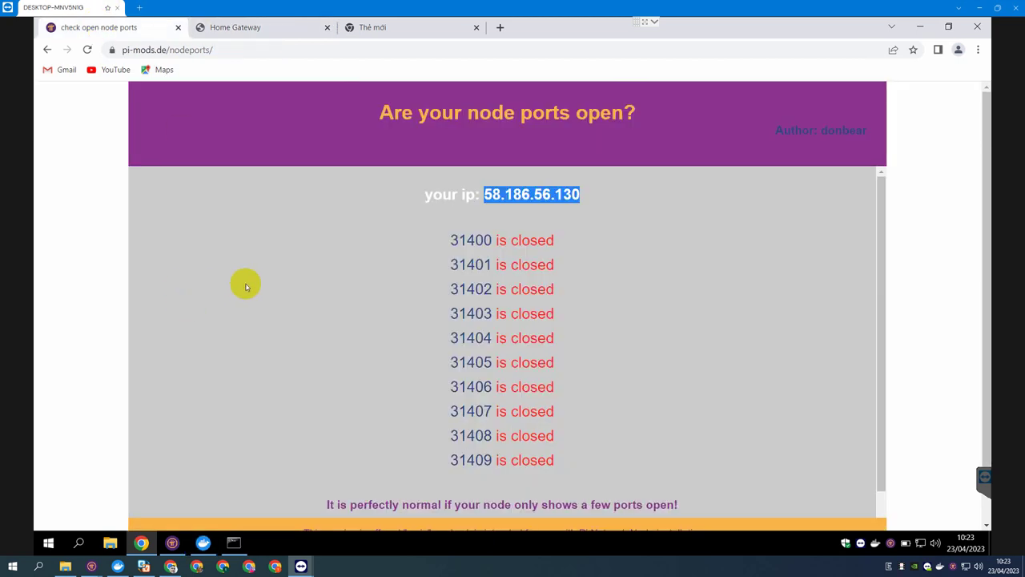
pyautogui.scroll(-1, 420, 352)
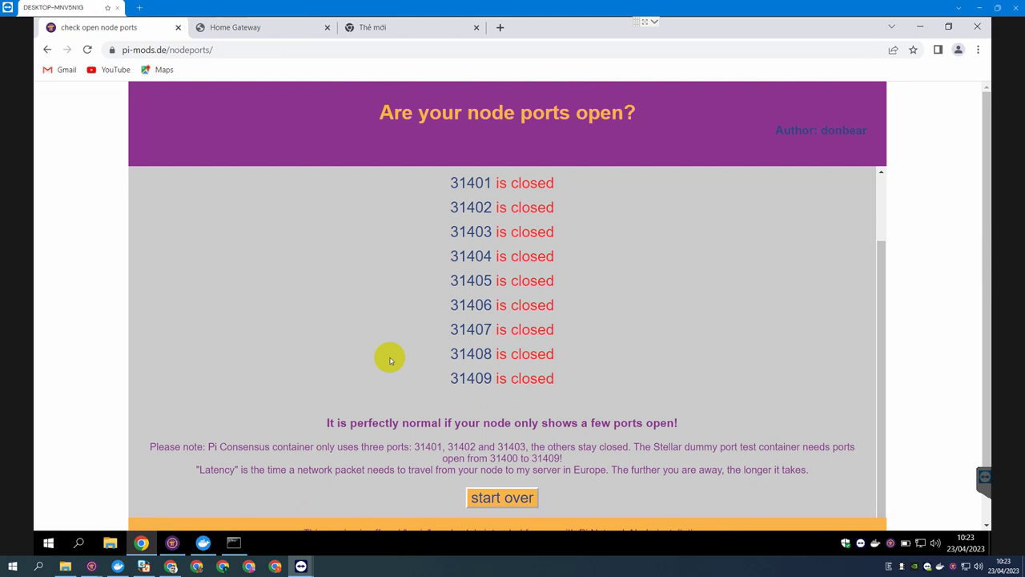
pyautogui.click(206, 544)
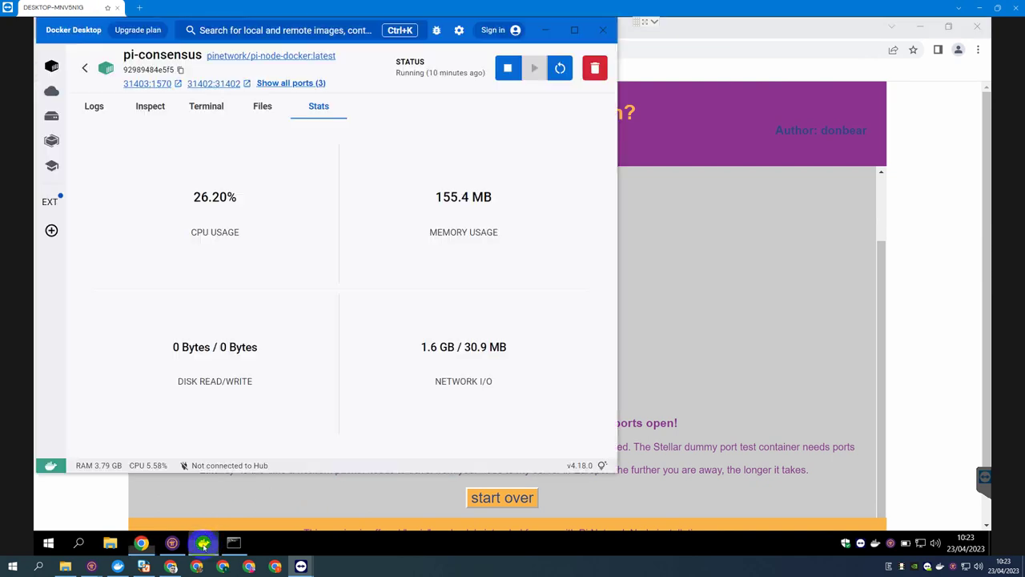
pyautogui.click(172, 543)
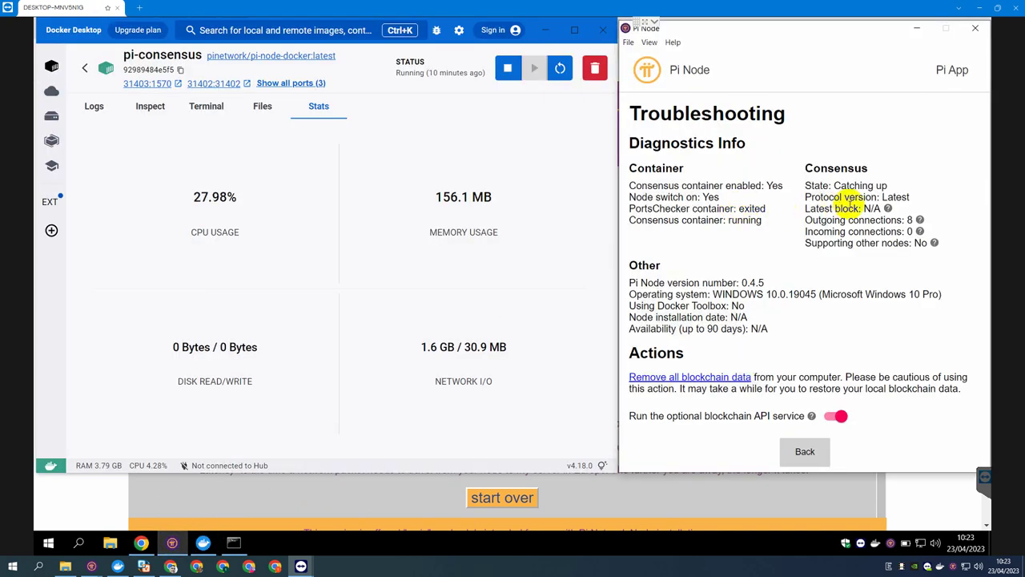
pyautogui.click(615, 507)
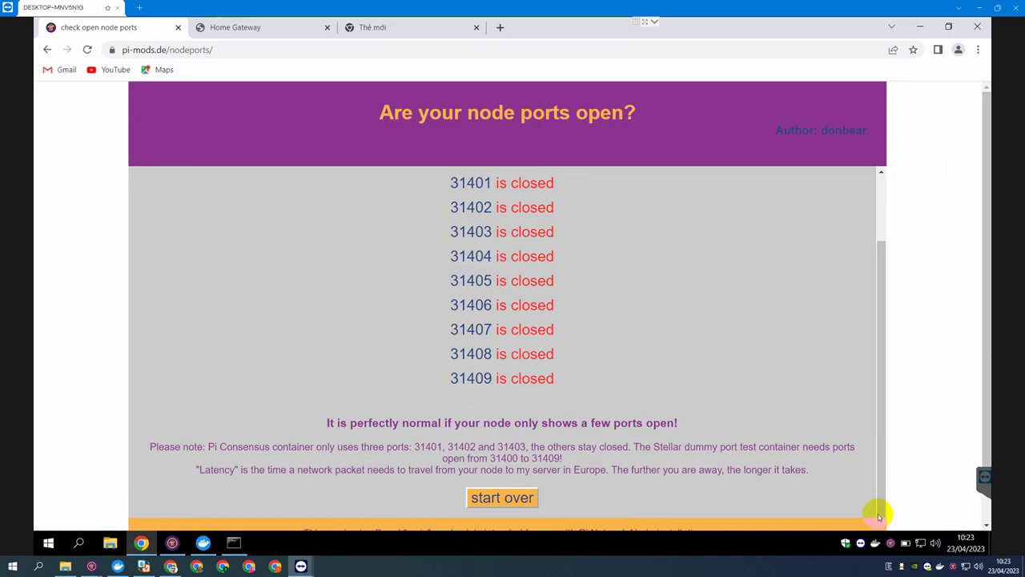
pyautogui.click(916, 546)
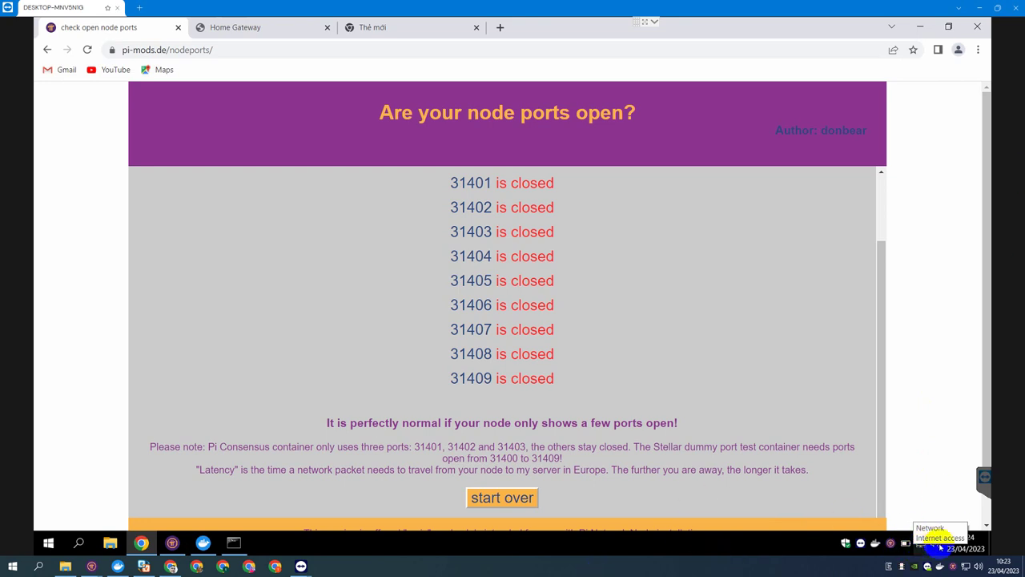
# Check the Ethernet network details: Private profile, manual IPv4 address 192.168.1.222.
pyautogui.rightClick(922, 545)
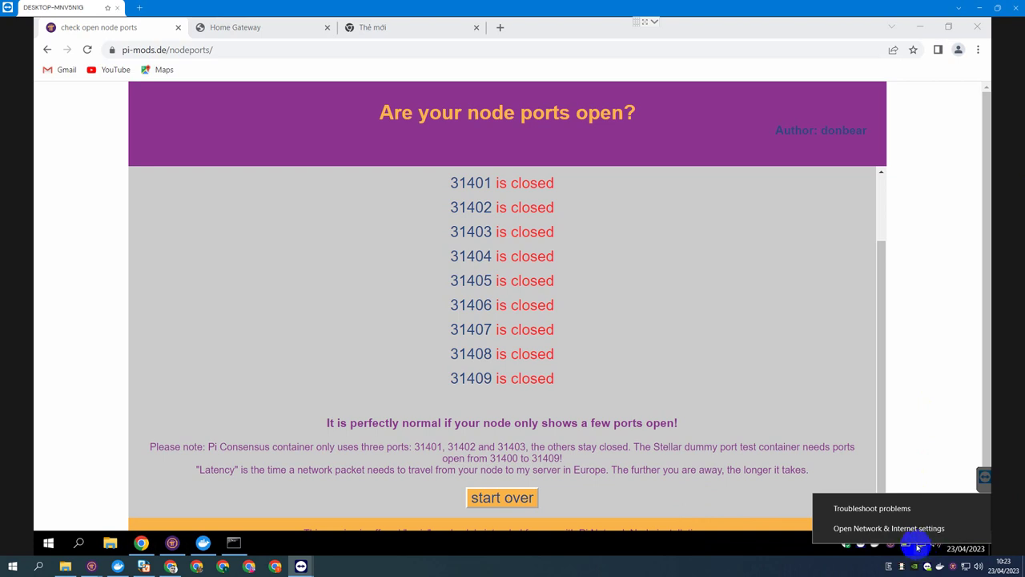
pyautogui.click(904, 533)
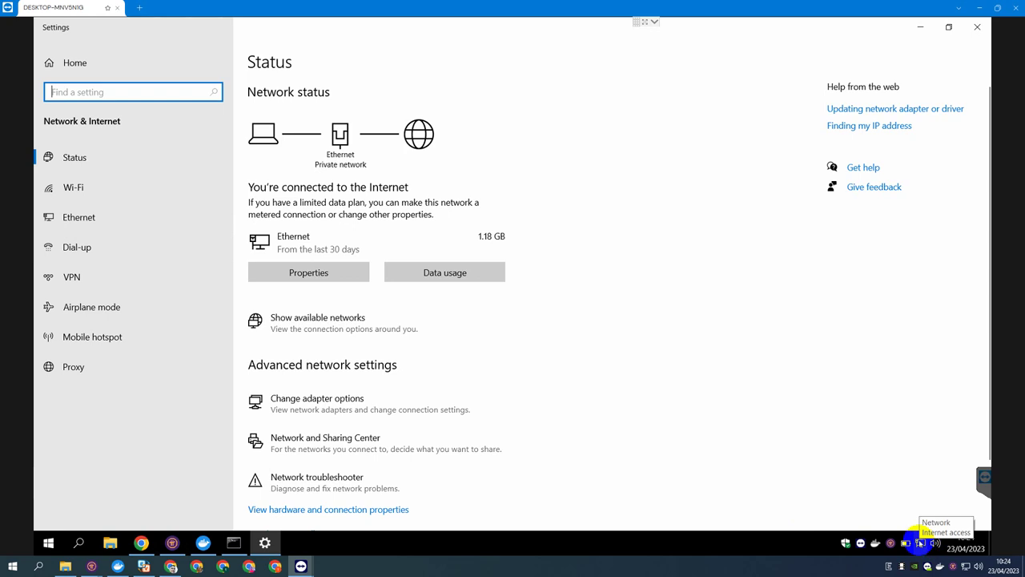
pyautogui.click(76, 224)
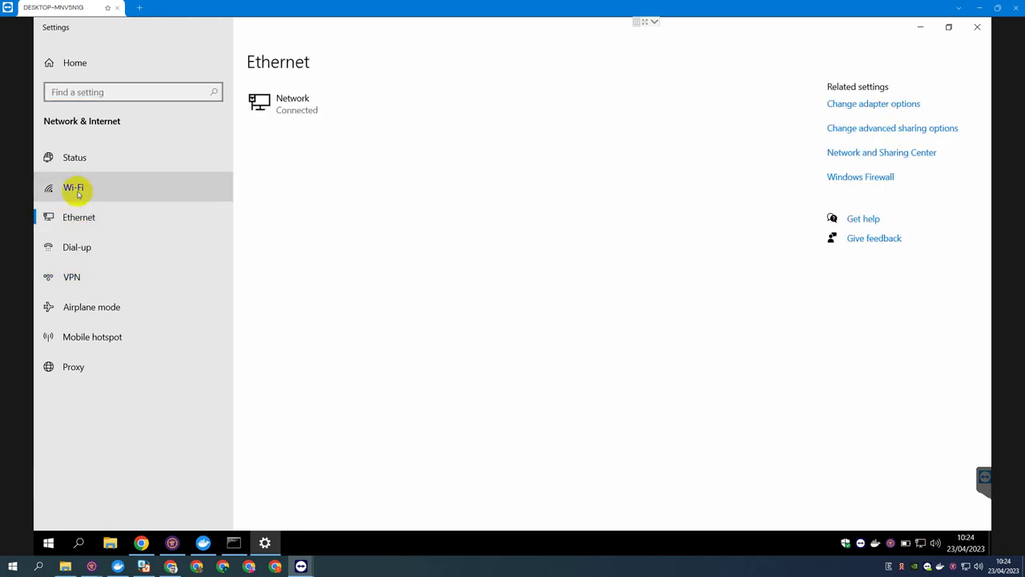
pyautogui.click(293, 110)
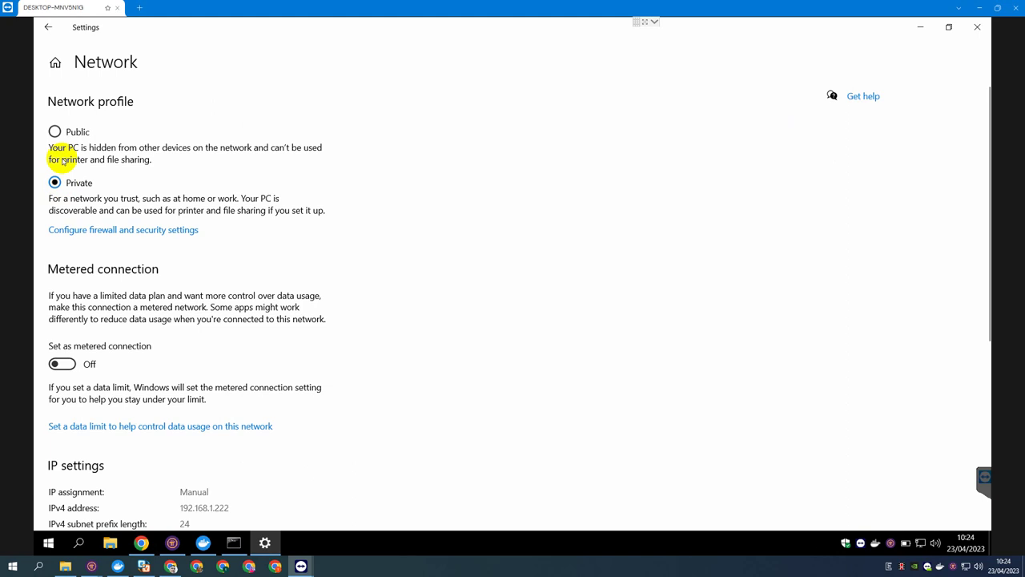
pyautogui.click(48, 26)
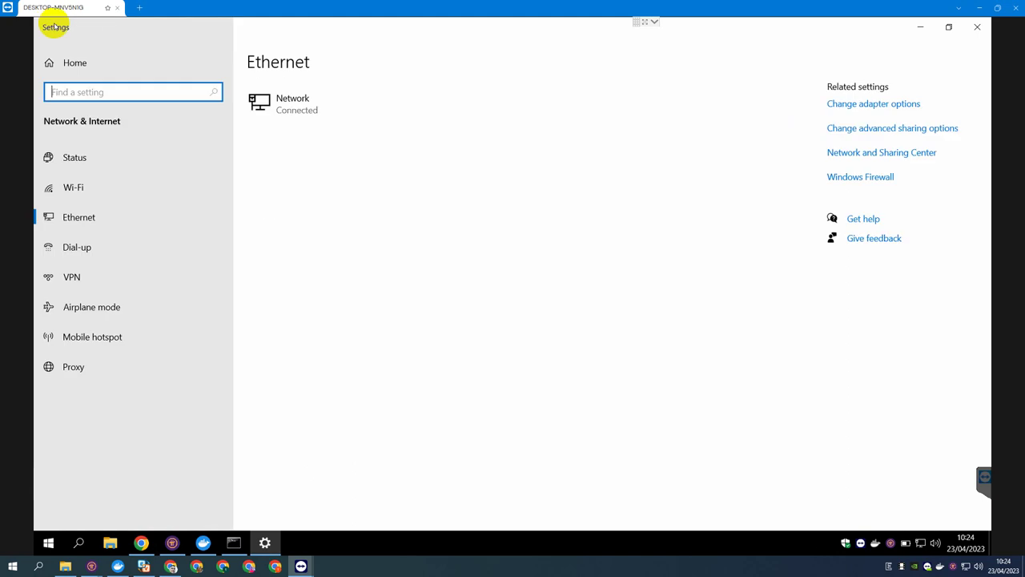
# Open the Ethernet adapter's IPv4 settings and compare them with the ipconfig output.
pyautogui.click(848, 160)
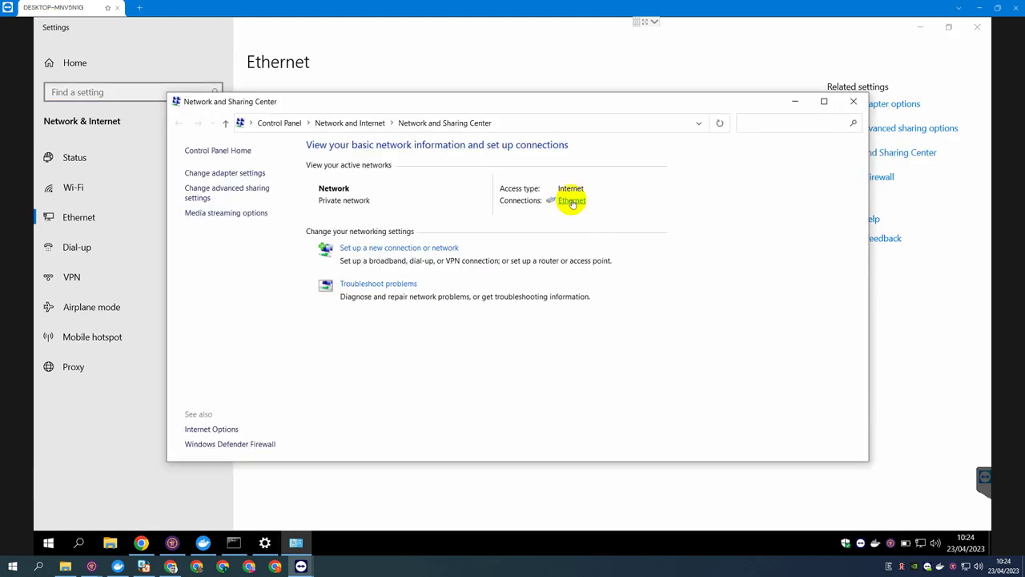
pyautogui.click(572, 201)
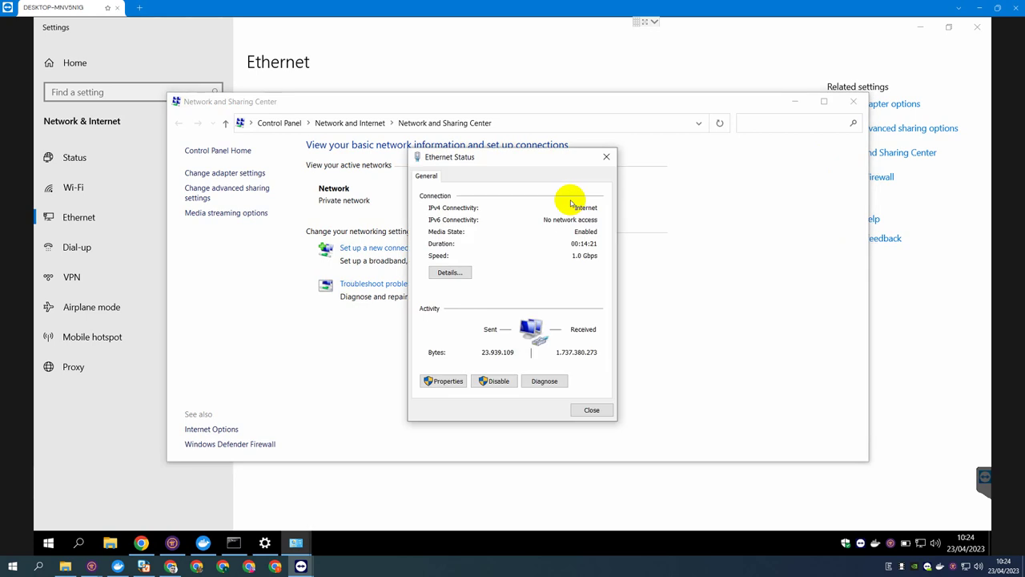
pyautogui.click(447, 381)
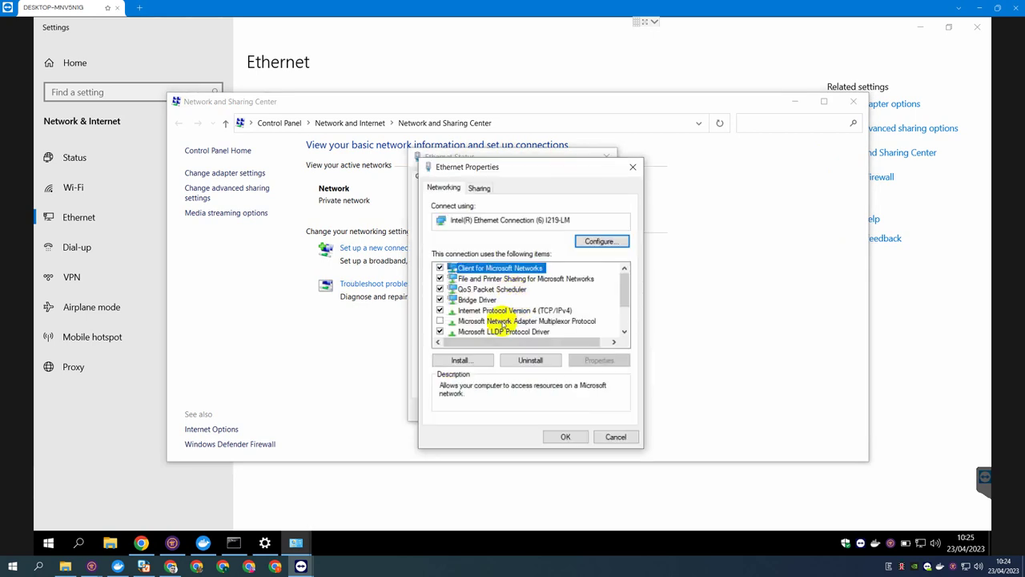
pyautogui.scroll(-2, 503, 324)
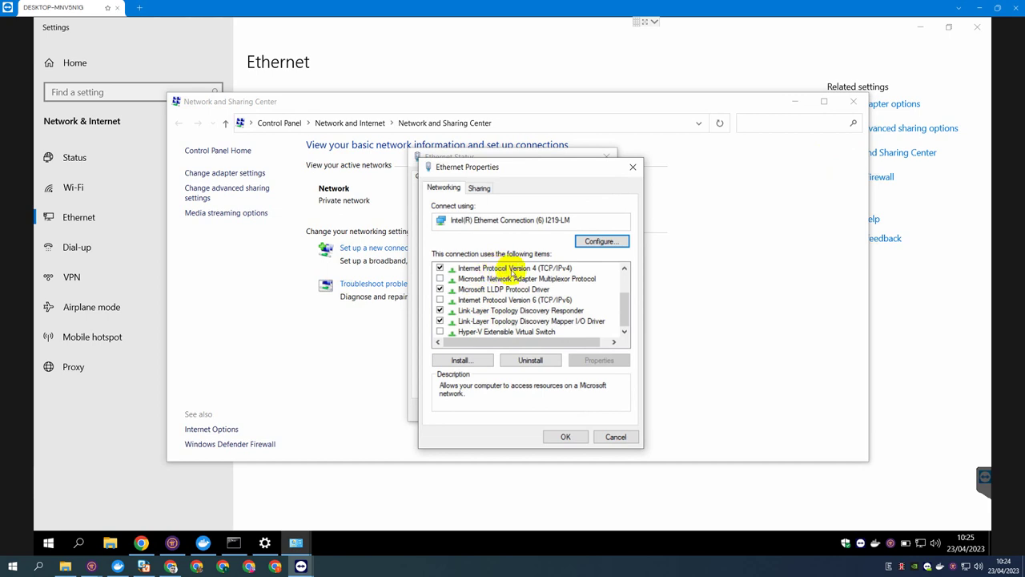
pyautogui.doubleClick(511, 269)
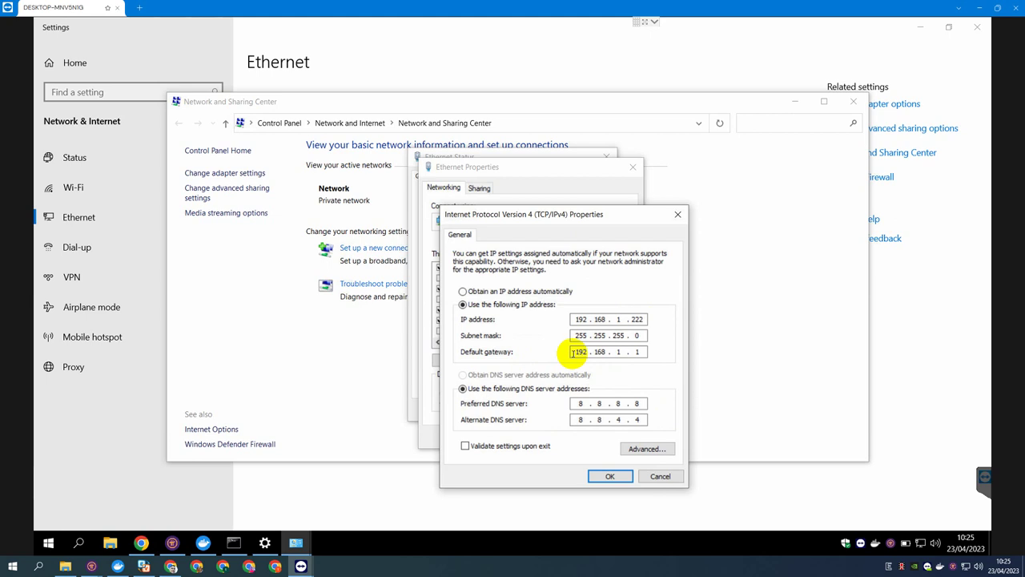
pyautogui.click(237, 545)
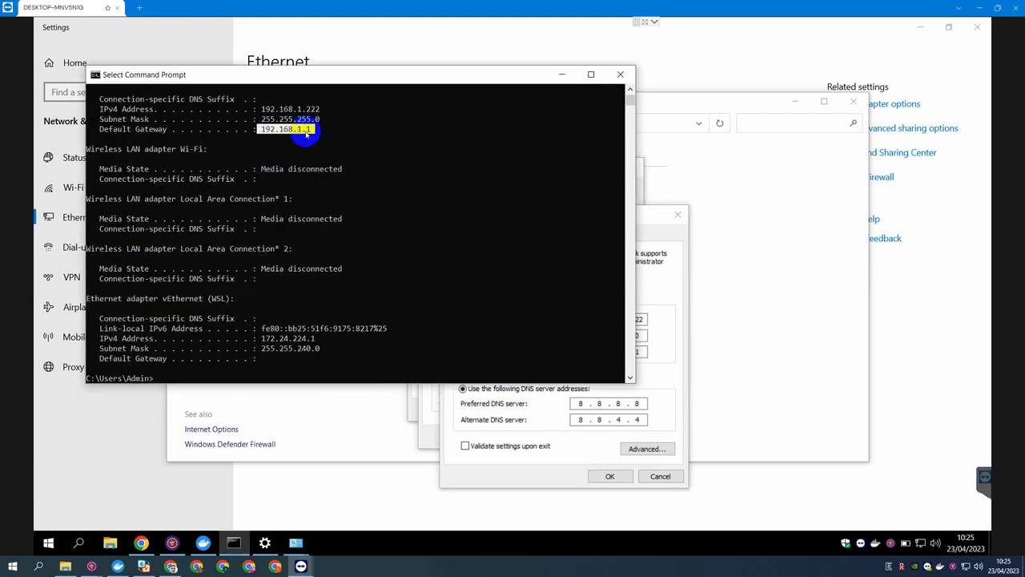
pyautogui.click(643, 352)
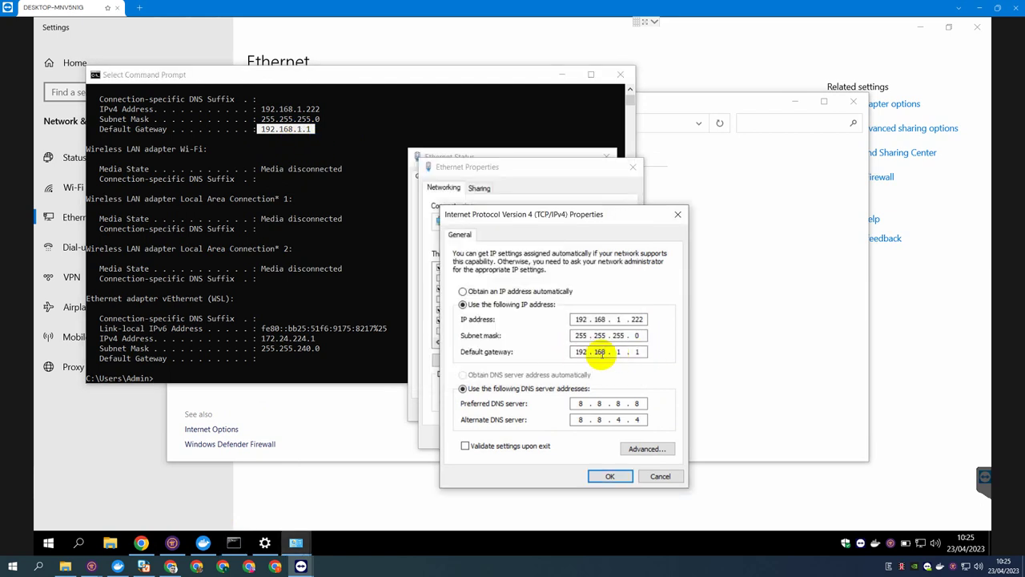
# Close the IPv4, Ethernet properties and status windows, Command Prompt, and Network and Sharing Center.
pyautogui.click(610, 477)
pyautogui.click(570, 437)
pyautogui.click(591, 411)
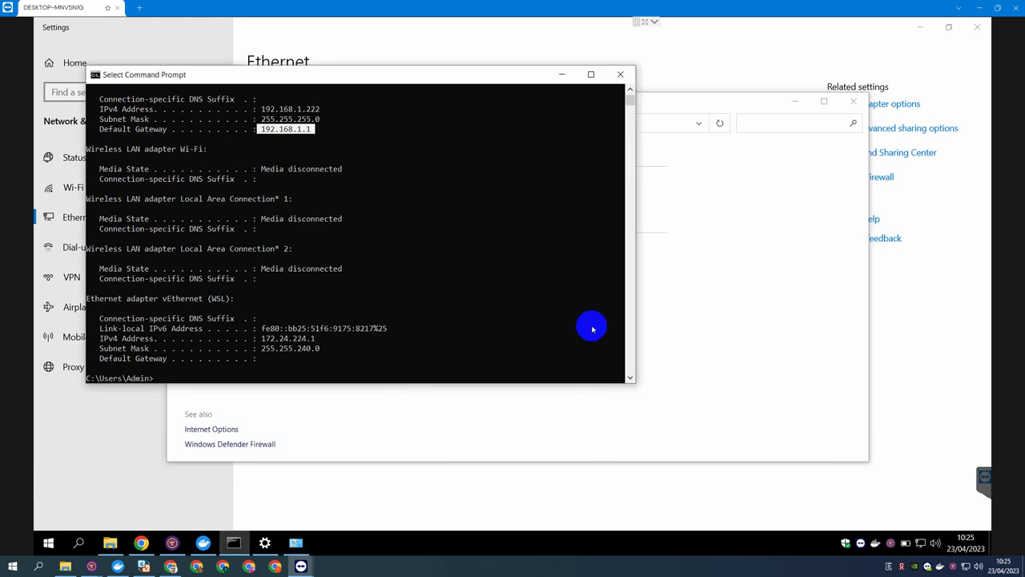
pyautogui.click(614, 81)
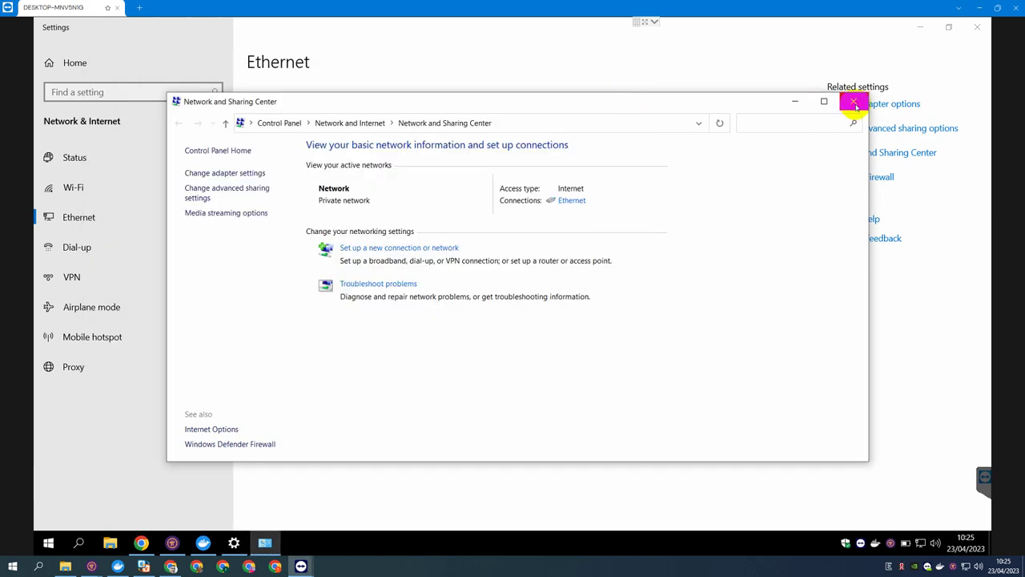
pyautogui.click(852, 101)
# Close Settings and confirm in Docker and Pi Node Troubleshooting that the consensus container is running.
pyautogui.click(973, 29)
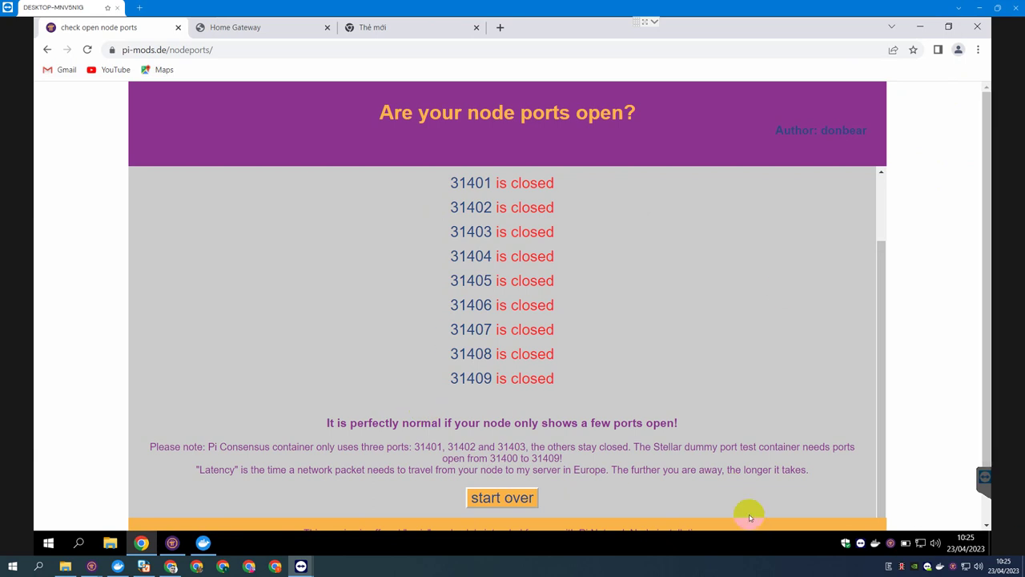
pyautogui.click(202, 543)
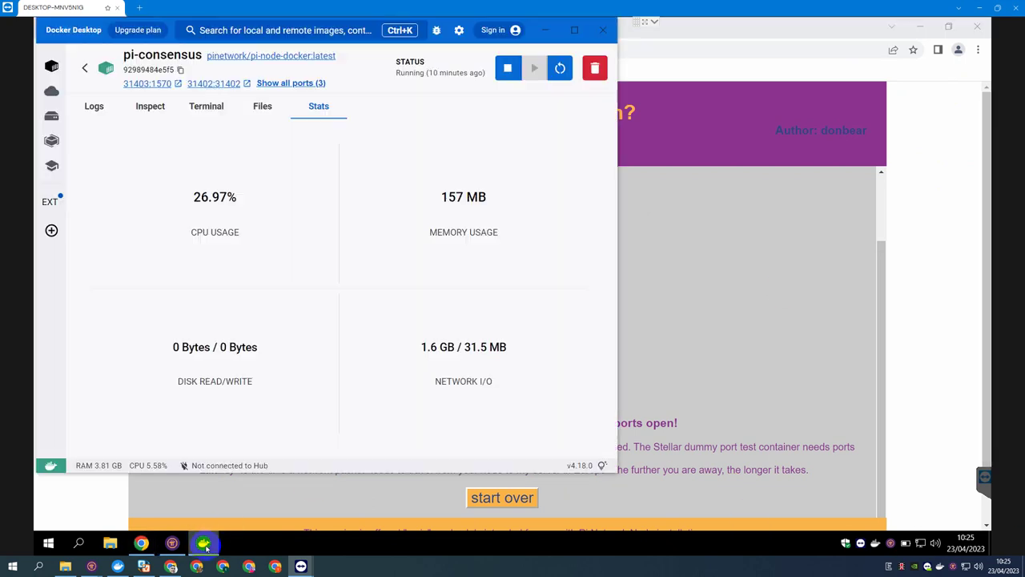
pyautogui.click(173, 543)
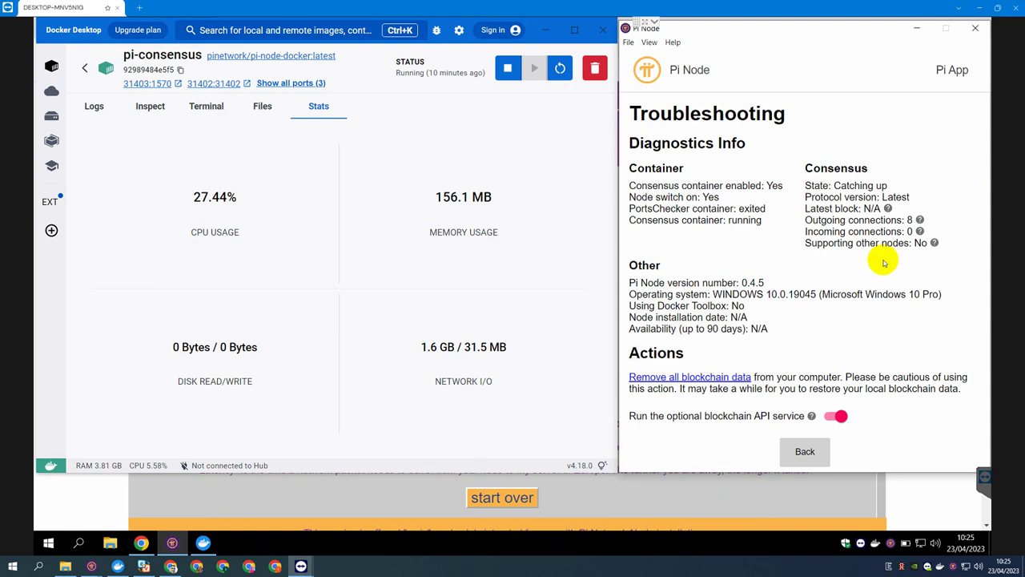
pyautogui.moveTo(771, 226); pyautogui.dragTo(731, 222)
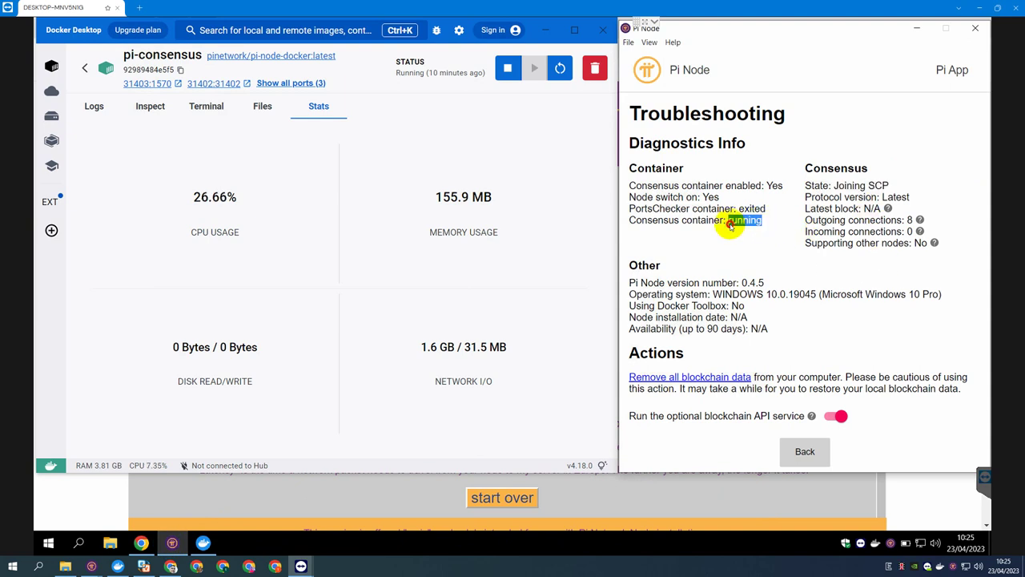
pyautogui.click(405, 482)
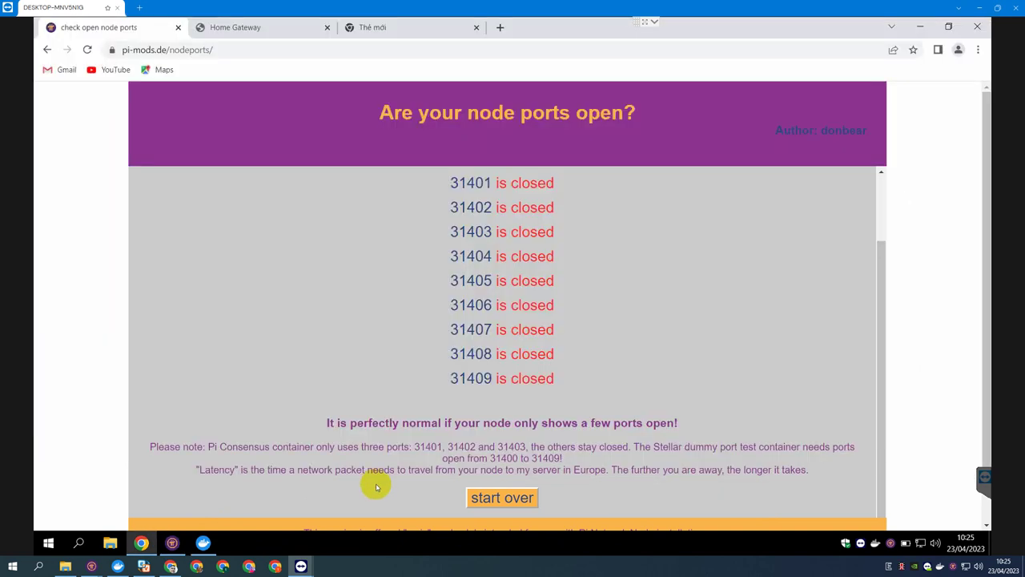
# Run a Fast node port scan and review the ~180 ms latencies of open ports 31401–31403.
pyautogui.scroll(-2, 416, 416)
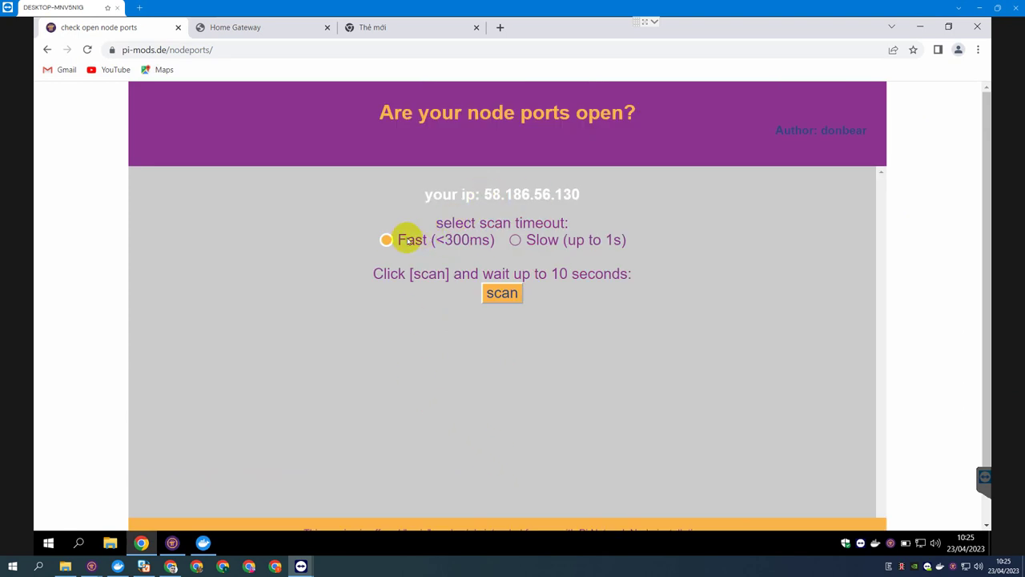
pyautogui.click(498, 298)
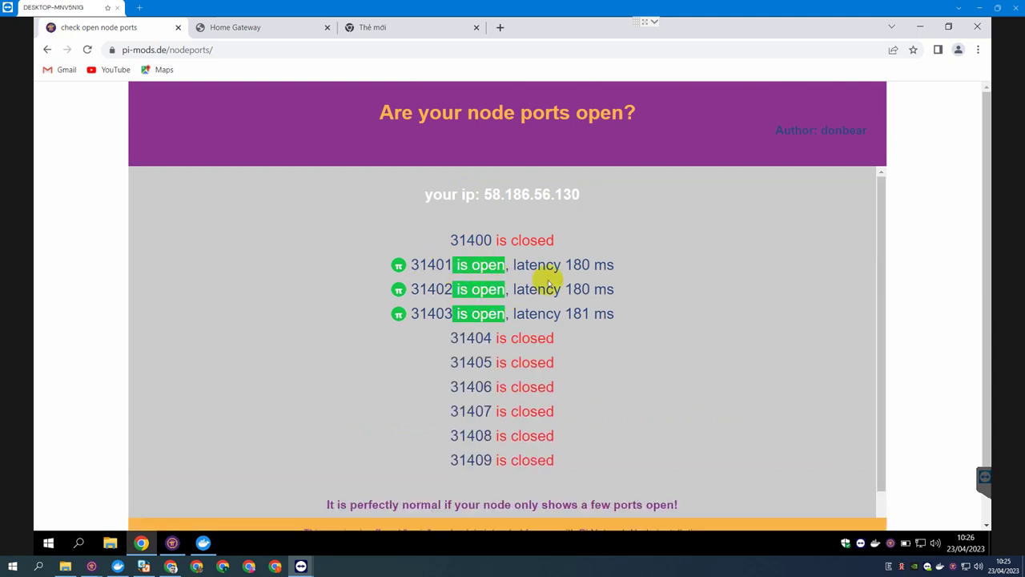
pyautogui.moveTo(566, 265); pyautogui.dragTo(630, 270)
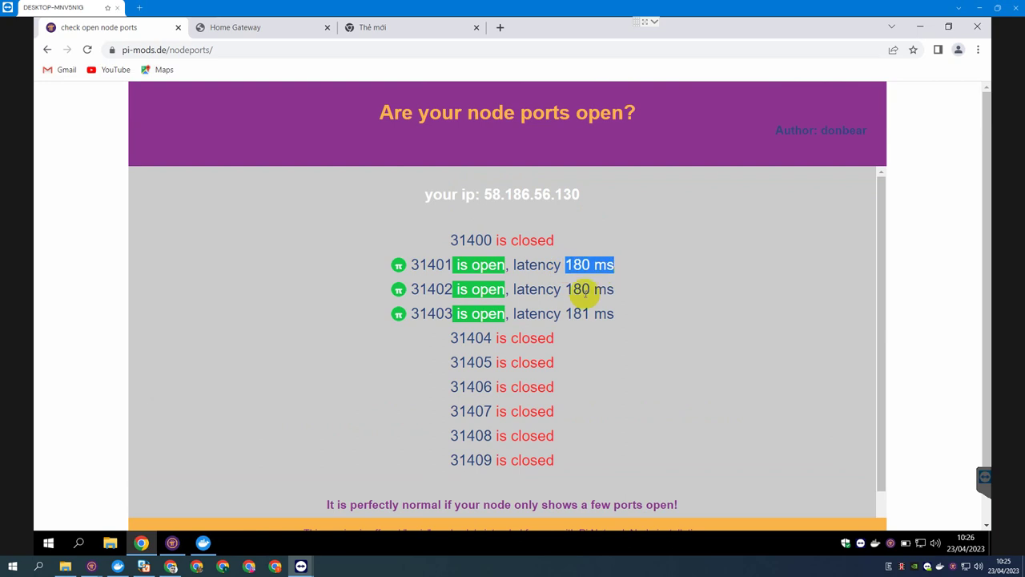
pyautogui.moveTo(564, 292); pyautogui.dragTo(627, 290)
pyautogui.scroll(-1, 608, 312)
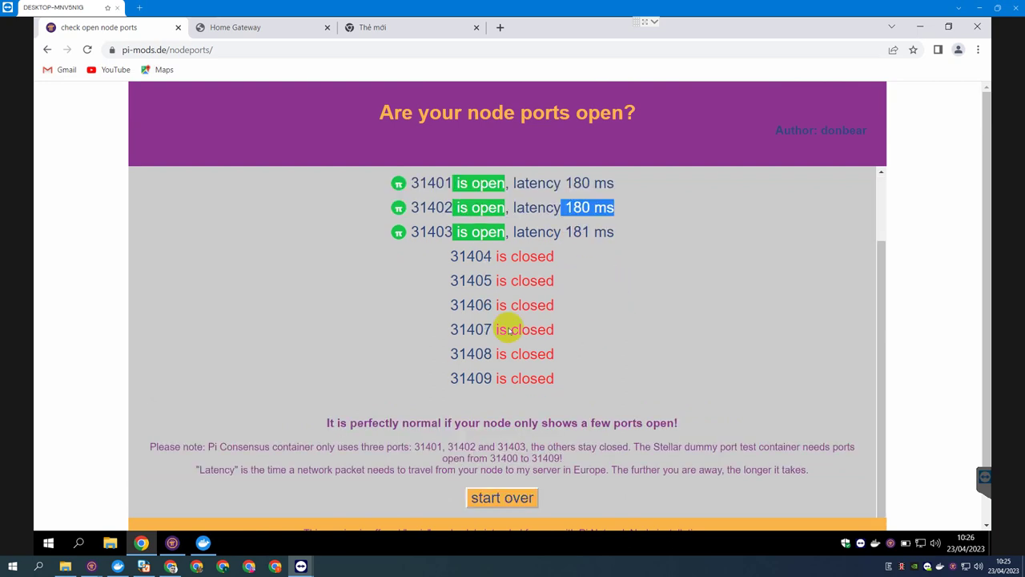
pyautogui.moveTo(564, 232); pyautogui.dragTo(625, 232)
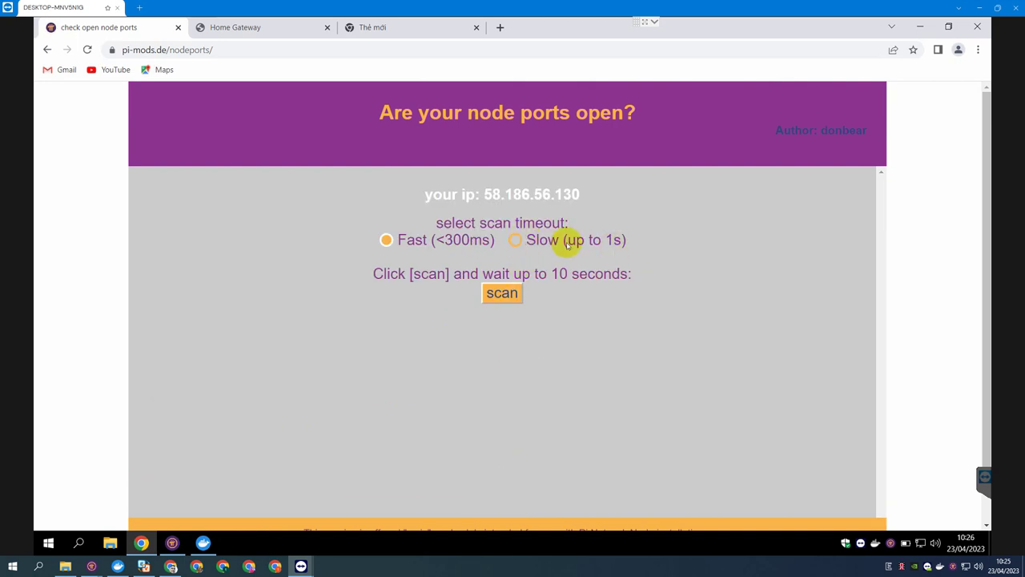
# Rescan with Slow timeout, confirm 31401–31403 open, then close the port-checker and Home Gateway tabs.
pyautogui.click(514, 241)
pyautogui.click(502, 298)
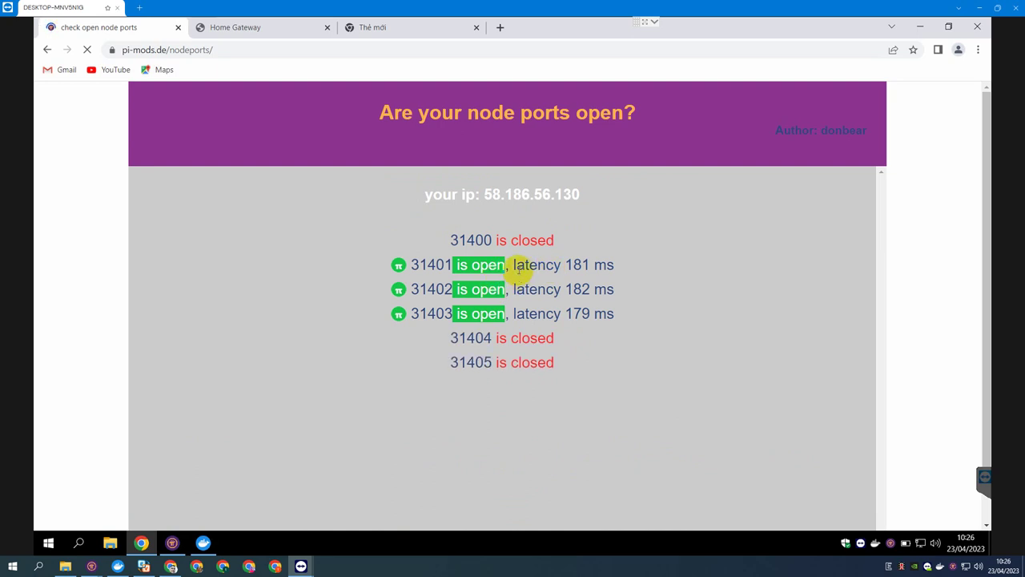
pyautogui.moveTo(568, 265); pyautogui.dragTo(626, 293)
pyautogui.click(575, 291)
pyautogui.moveTo(571, 314); pyautogui.dragTo(626, 317)
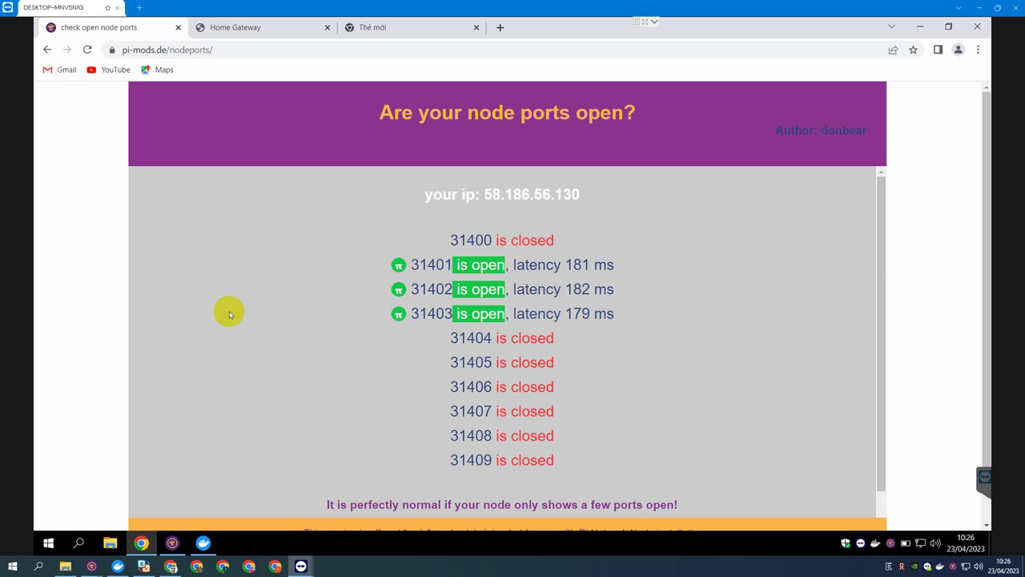
pyautogui.click(178, 29)
pyautogui.click(178, 29)
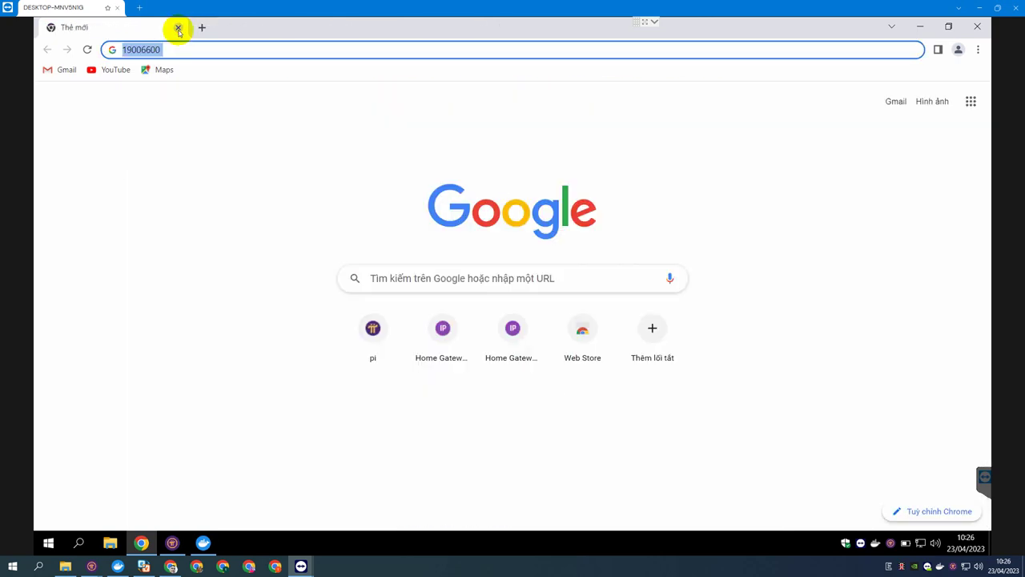